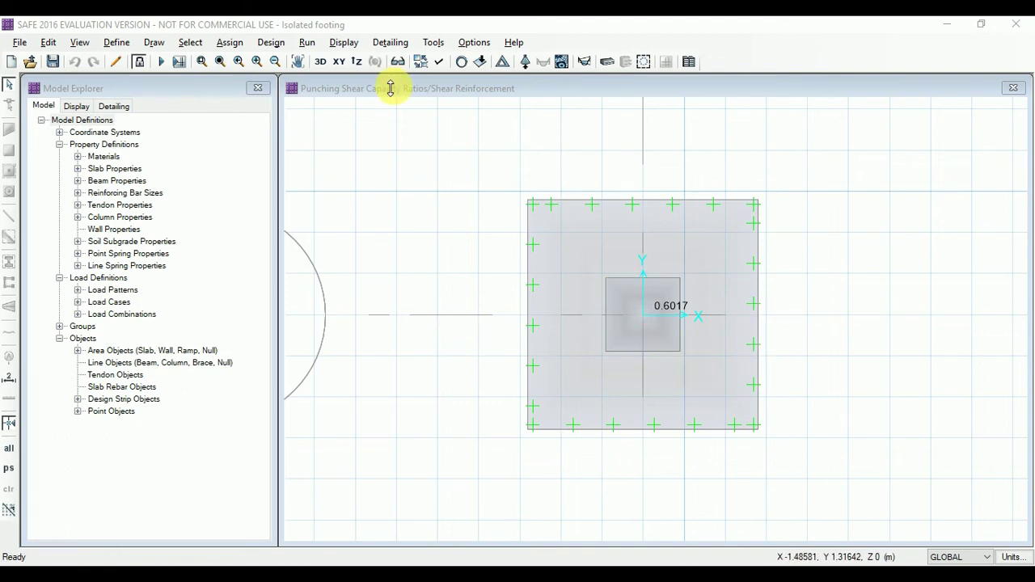
Step: Display the Layer A strip moment diagram for load combination Ser and inspect the moment along the strip
left_click(344, 45)
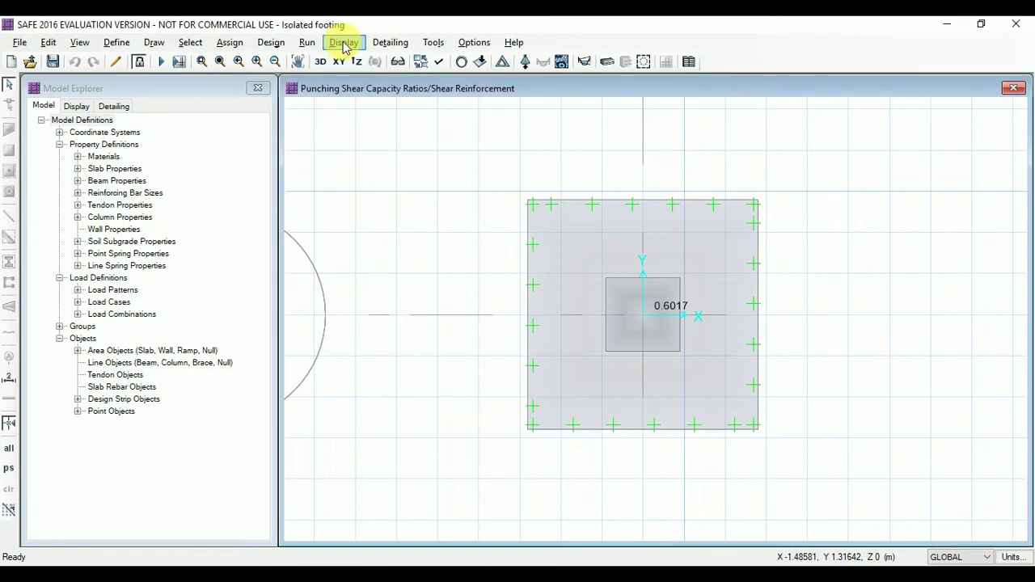
left_click(345, 45)
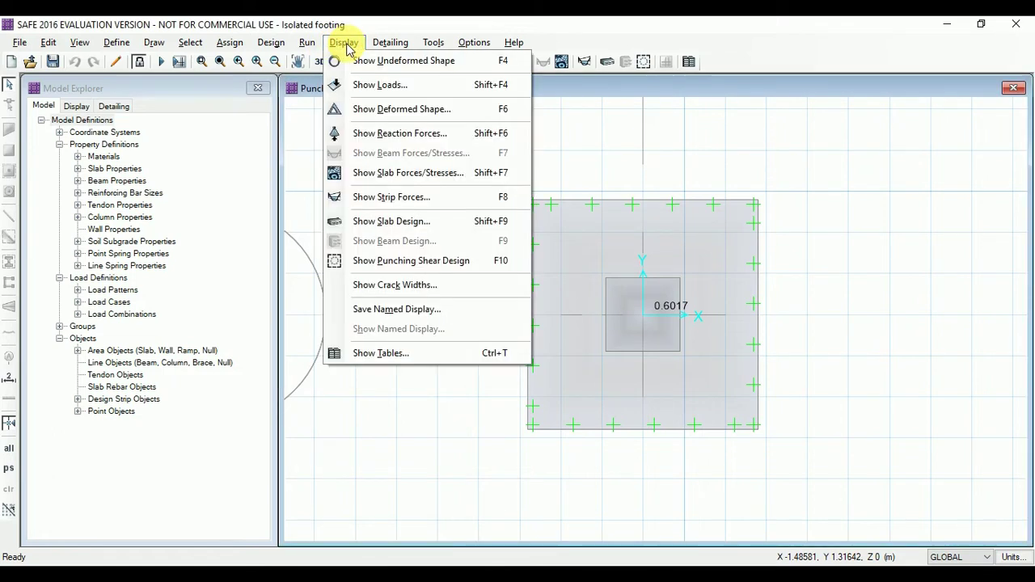
left_click(425, 200)
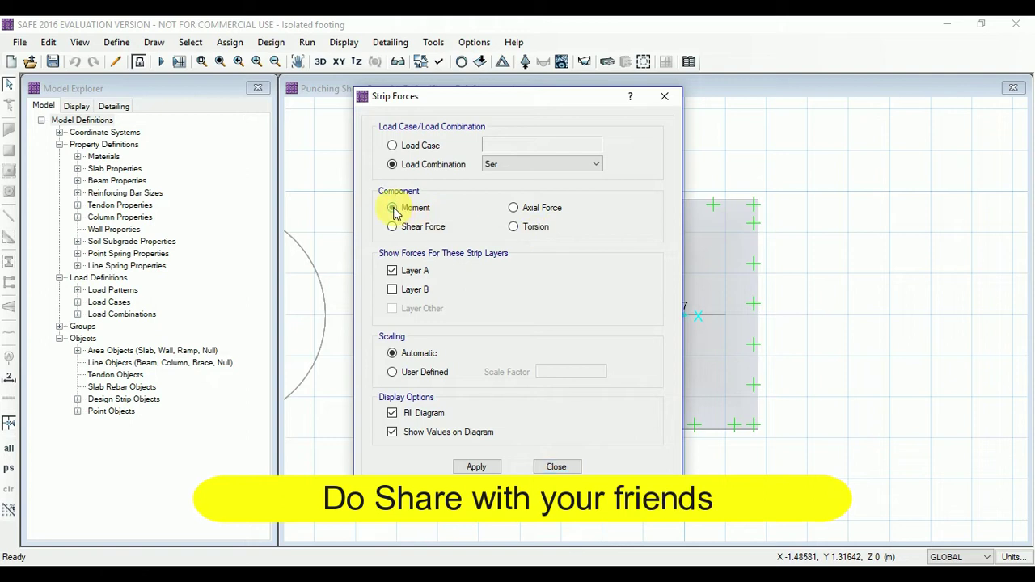
left_click_drag(457, 96, 223, 90)
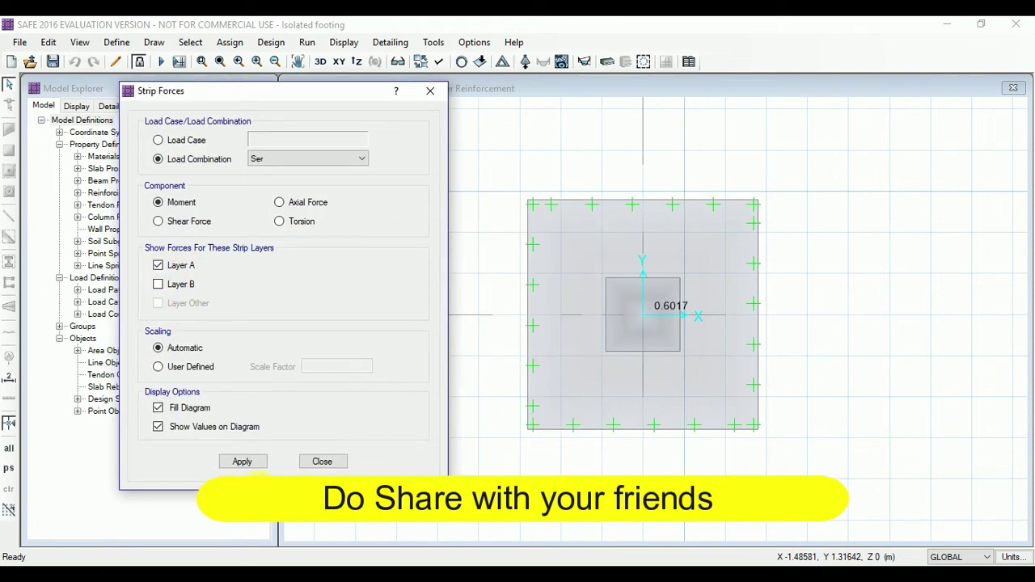
left_click(251, 467)
mouse_move(576, 320)
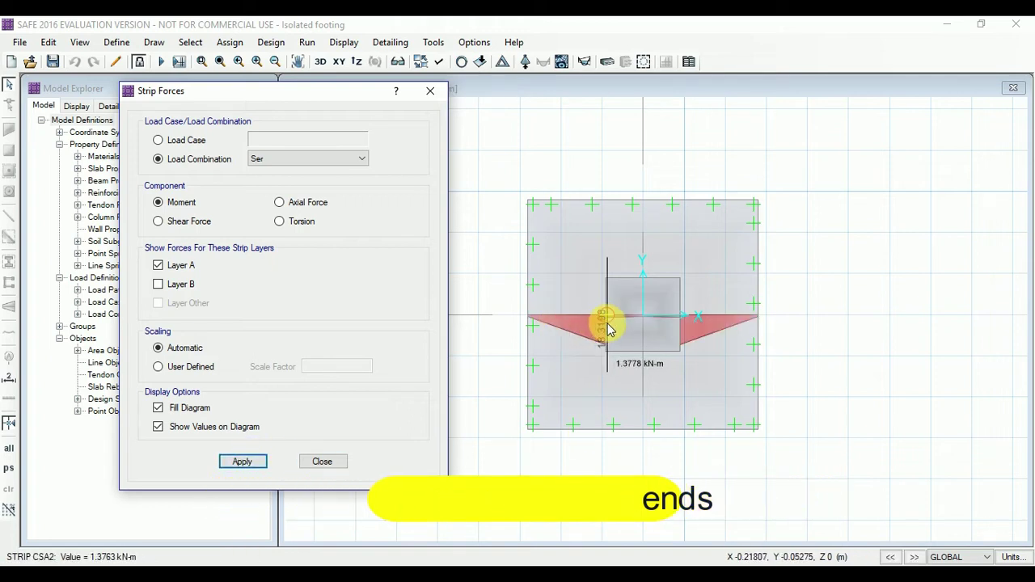
Step: Hide the values on the Layer A moment diagram, read it along the strip, and restore the values
left_click(157, 430)
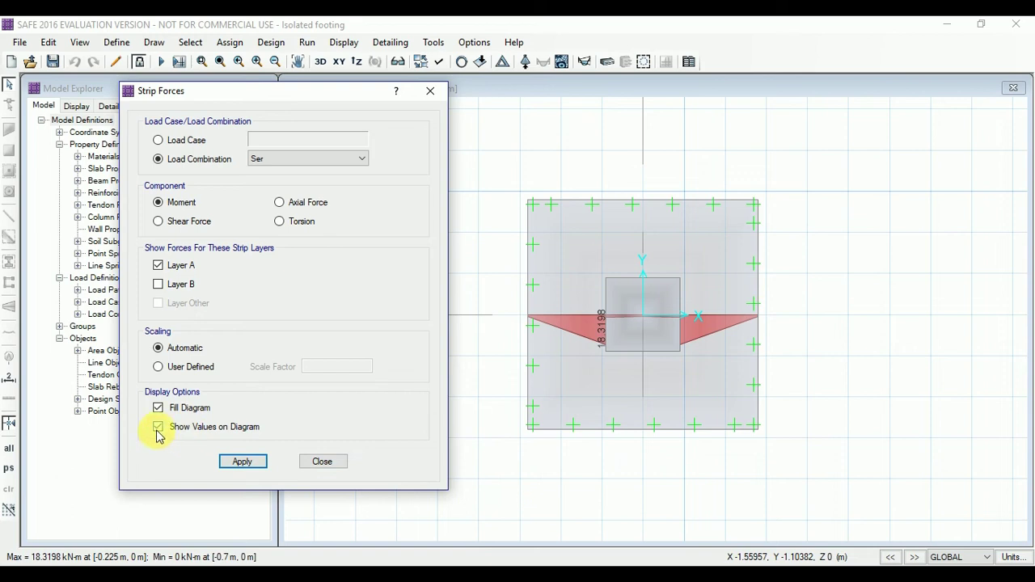
left_click(245, 462)
mouse_move(594, 291)
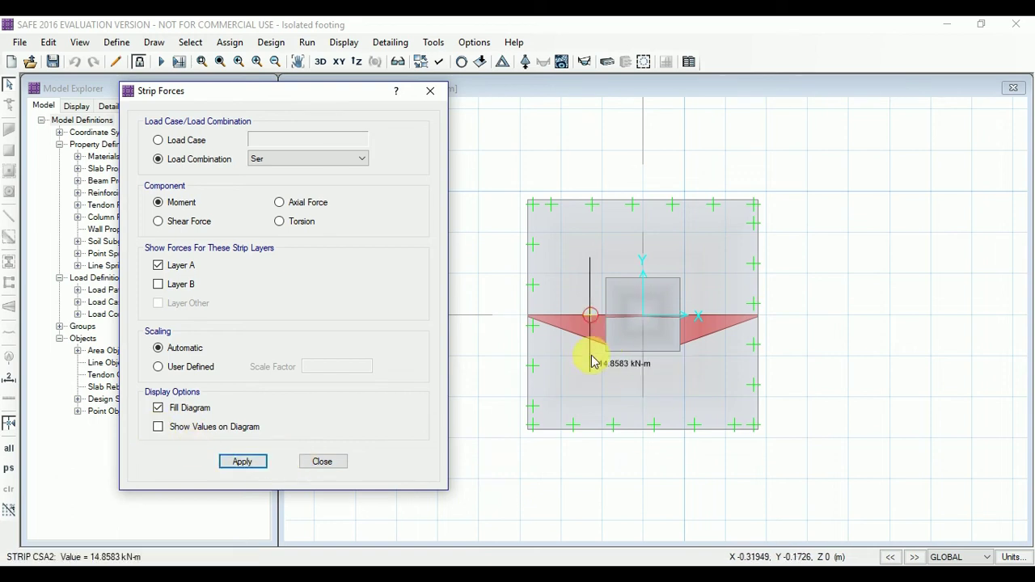
left_click(158, 427)
left_click(244, 464)
mouse_move(655, 364)
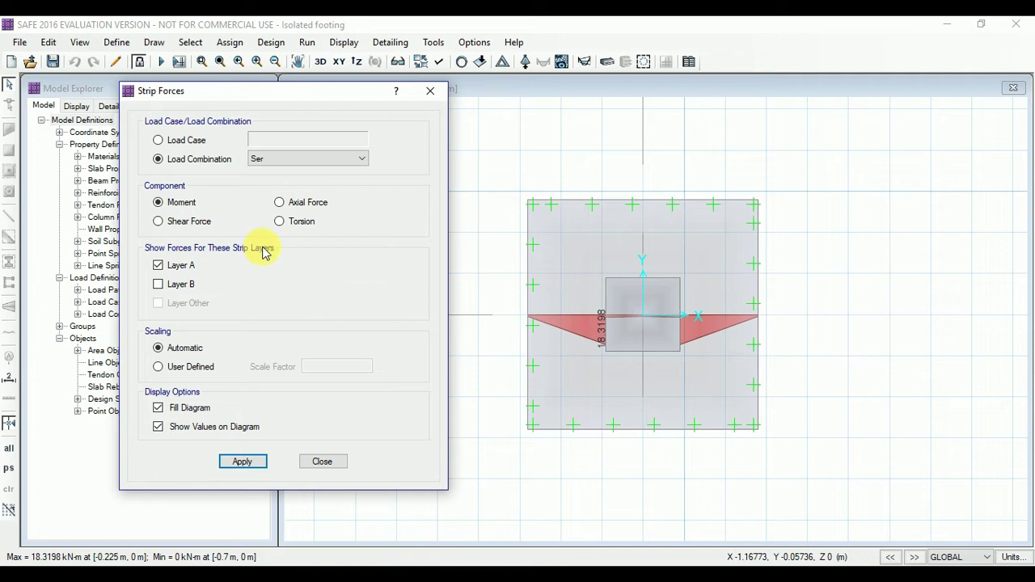
Step: Display the strip moment diagram for Layer B instead of Layer A and inspect the moment along the strip
left_click(158, 284)
left_click(158, 266)
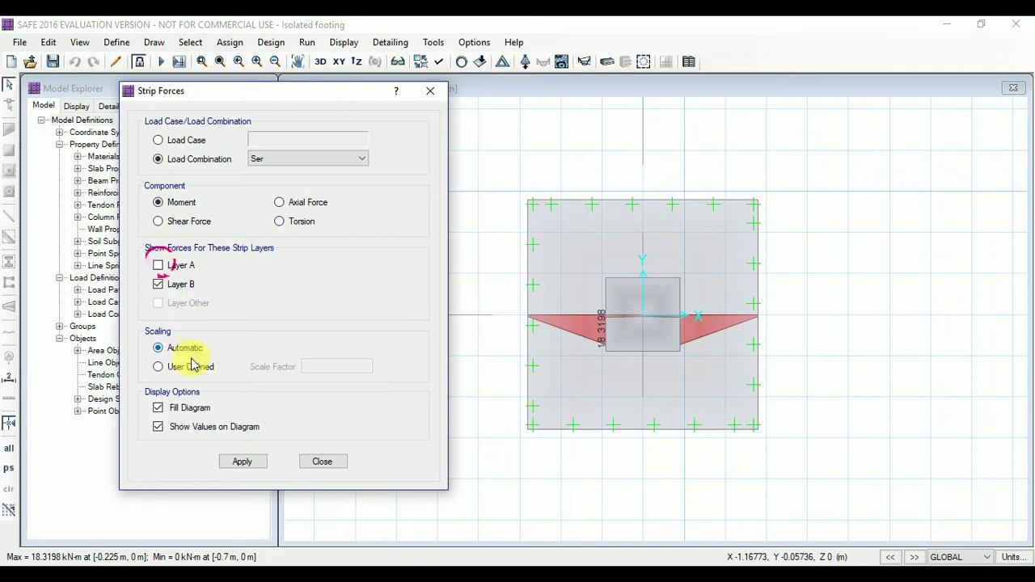
left_click(241, 462)
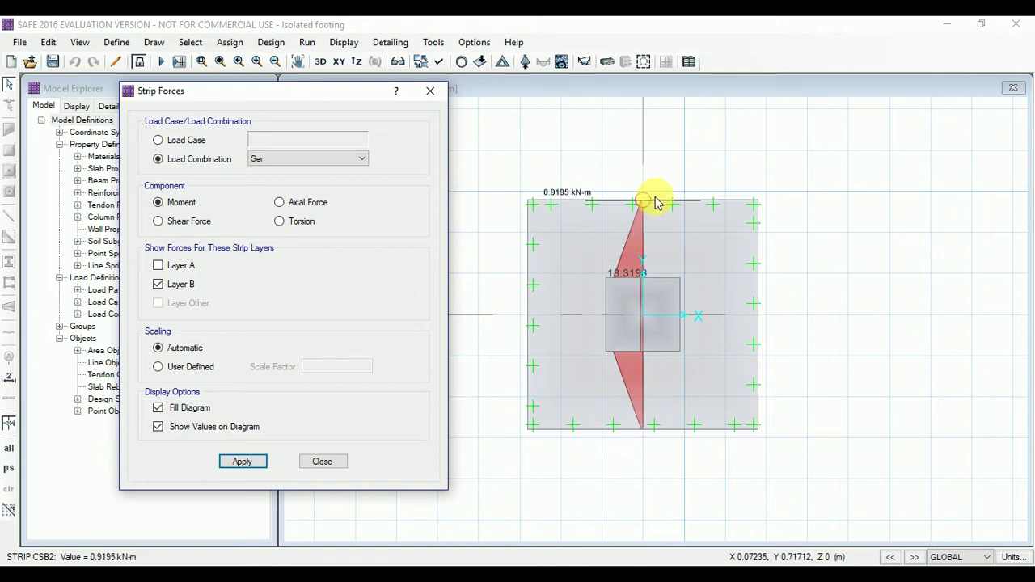
Step: Display the strip shear force diagram under combination Ser, first for Layer B and after that for Layer A
left_click(173, 221)
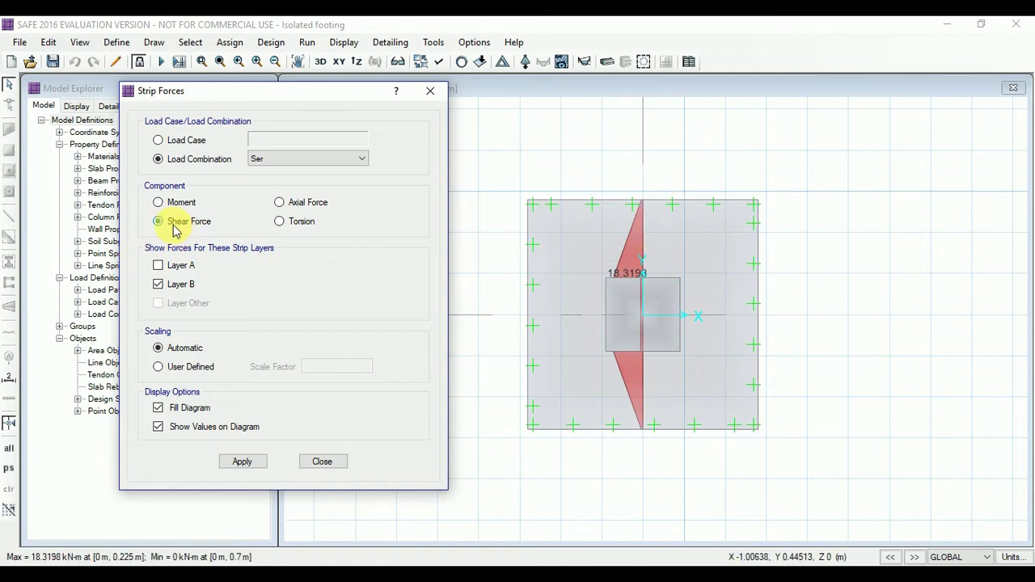
left_click(240, 462)
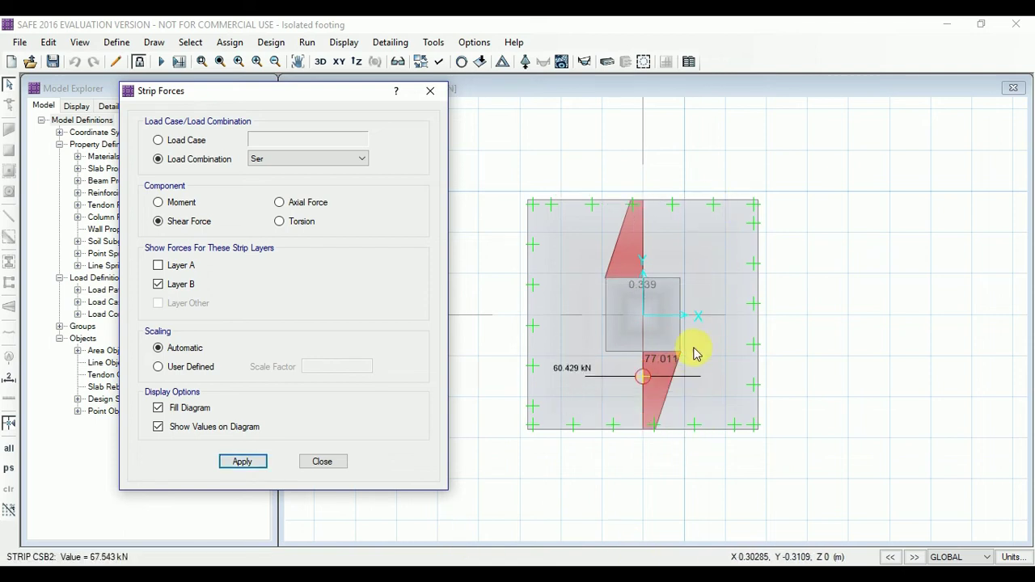
left_click(158, 266)
left_click(159, 284)
left_click(245, 463)
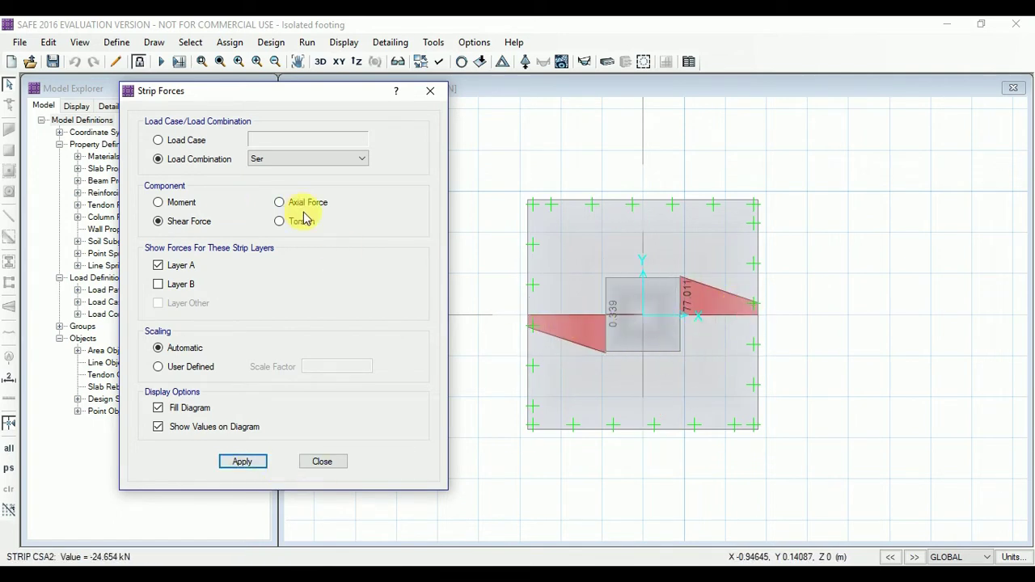
Step: Display the Layer A axial force and torsion diagrams, and close the strip forces settings
left_click(280, 202)
left_click(243, 462)
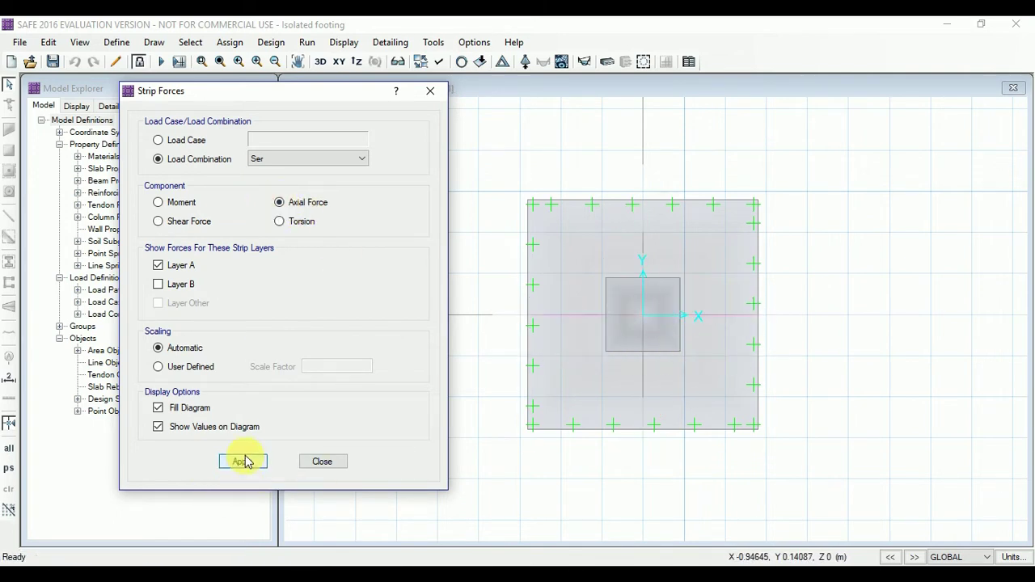
left_click(281, 221)
left_click(243, 461)
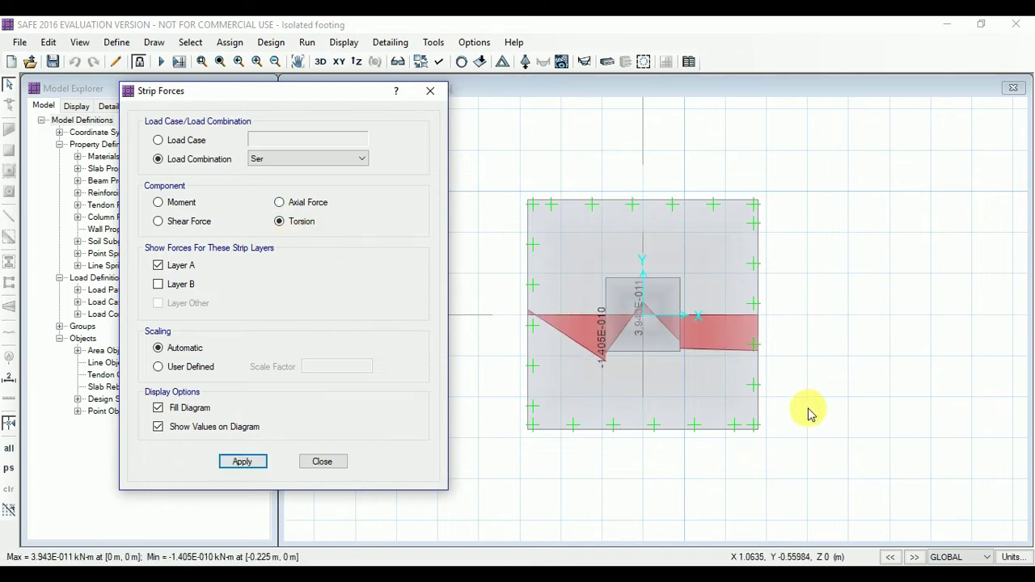
left_click(158, 202)
left_click(159, 221)
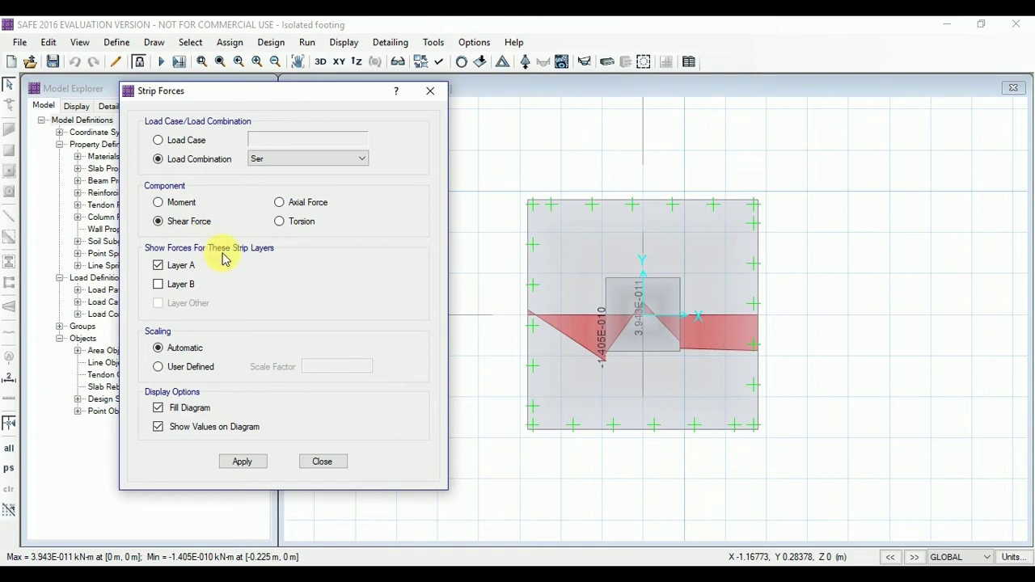
left_click(330, 464)
Step: Open the slab design display settings, stop imposing minimum reinforcing, and reposition the dialog to uncover the footing
left_click(340, 43)
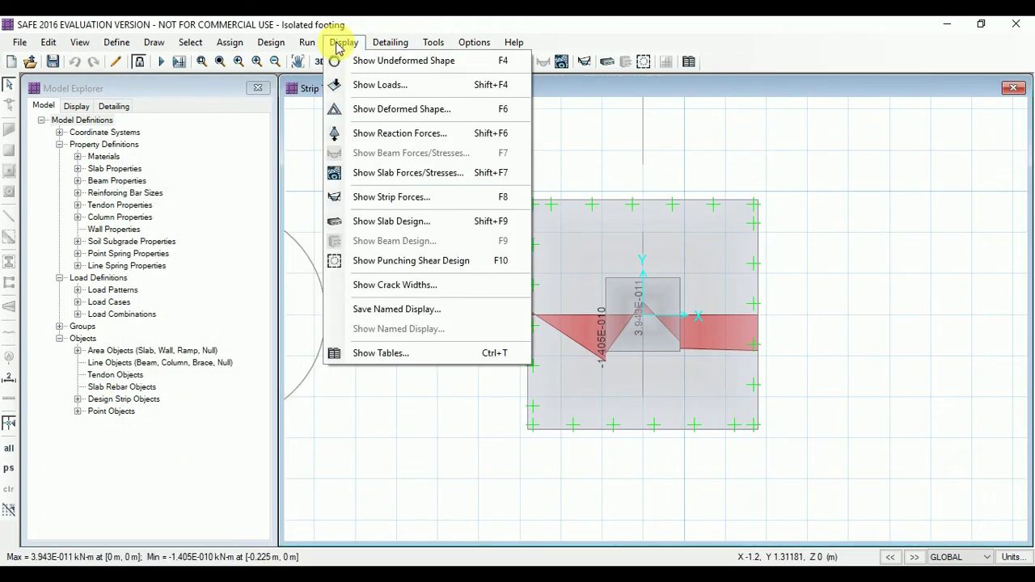
left_click(435, 230)
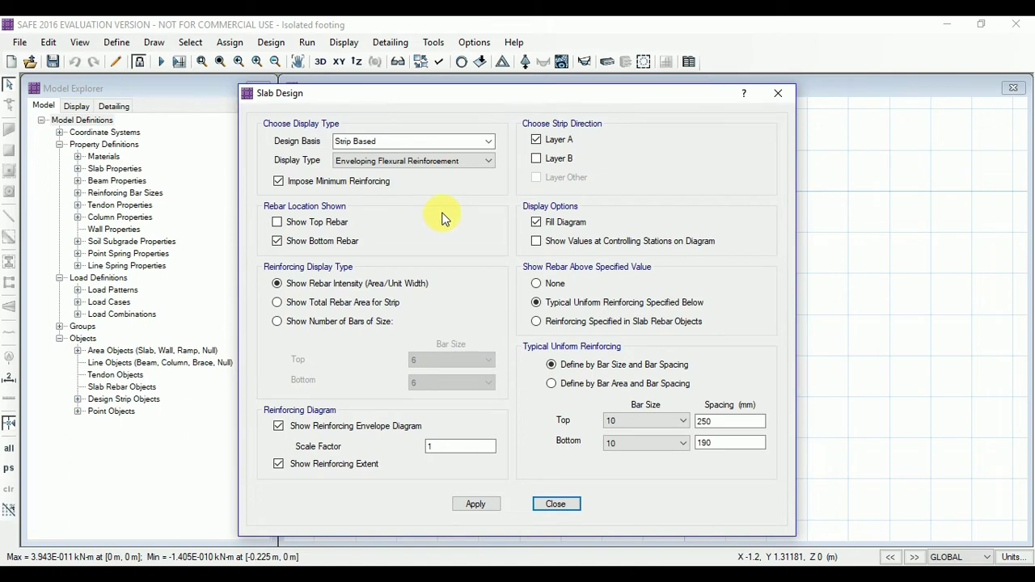
left_click(335, 179)
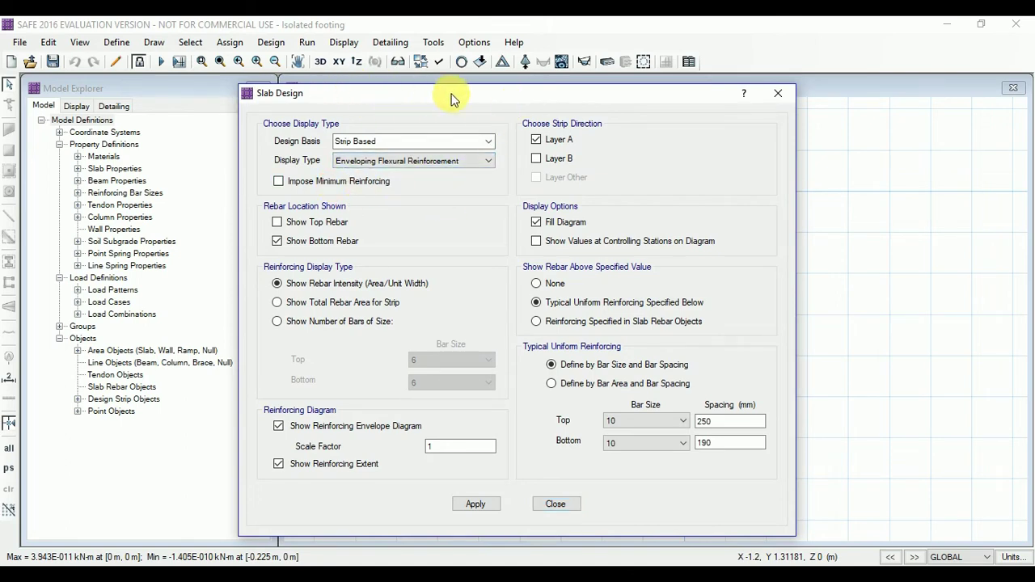
left_click_drag(467, 95, 149, 66)
left_click(789, 142)
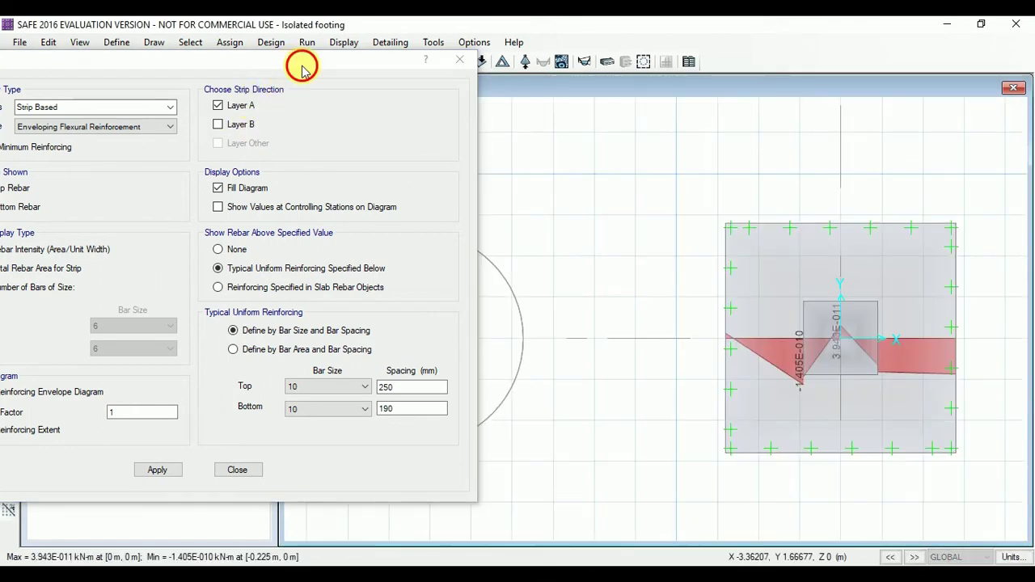
left_click_drag(370, 57, 462, 130)
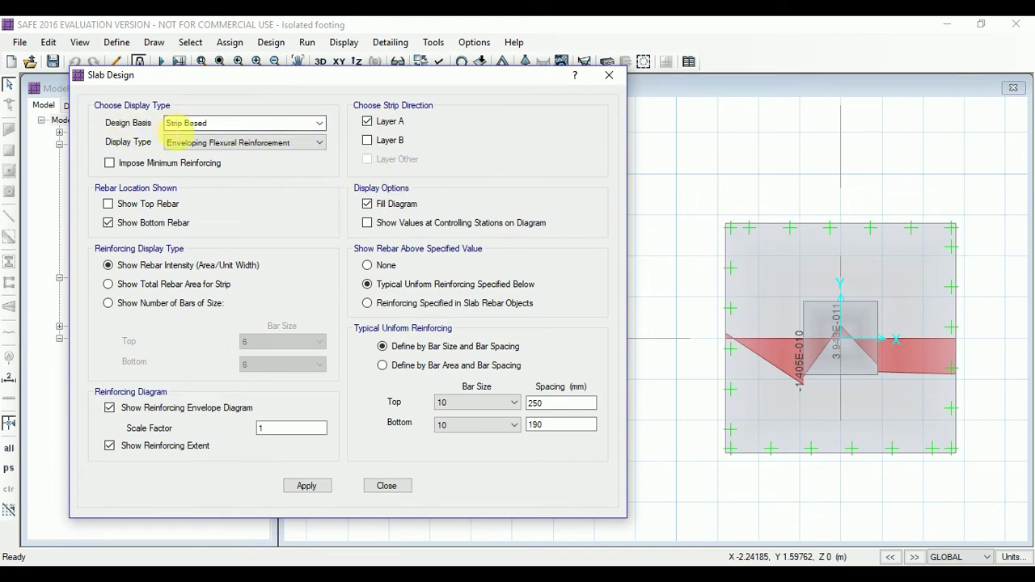
Step: Keep the design basis Strip Based, set Show Rebar Above Specified Value to None, and apply the Layer A bottom reinforcement display
left_click(321, 123)
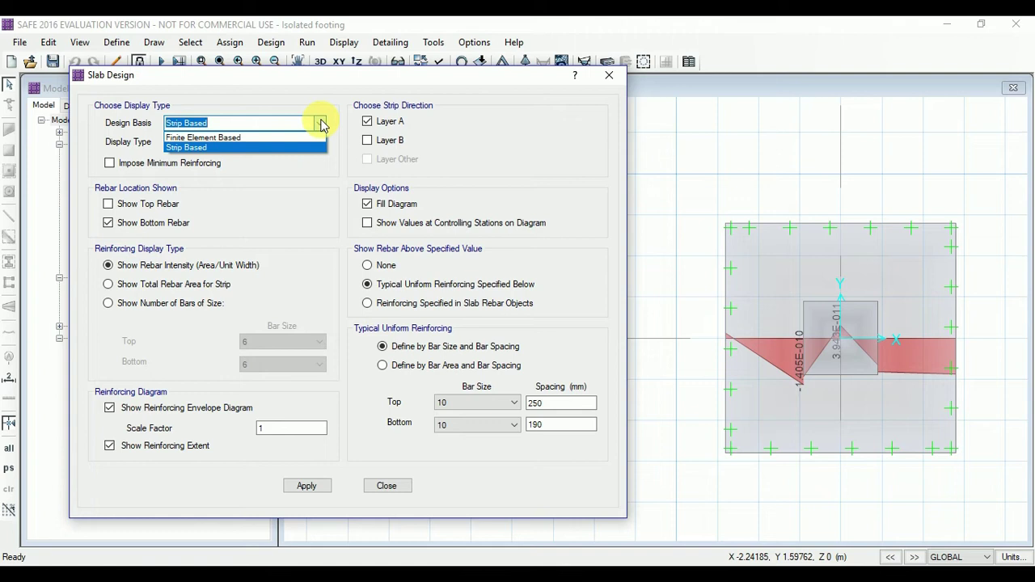
left_click(217, 147)
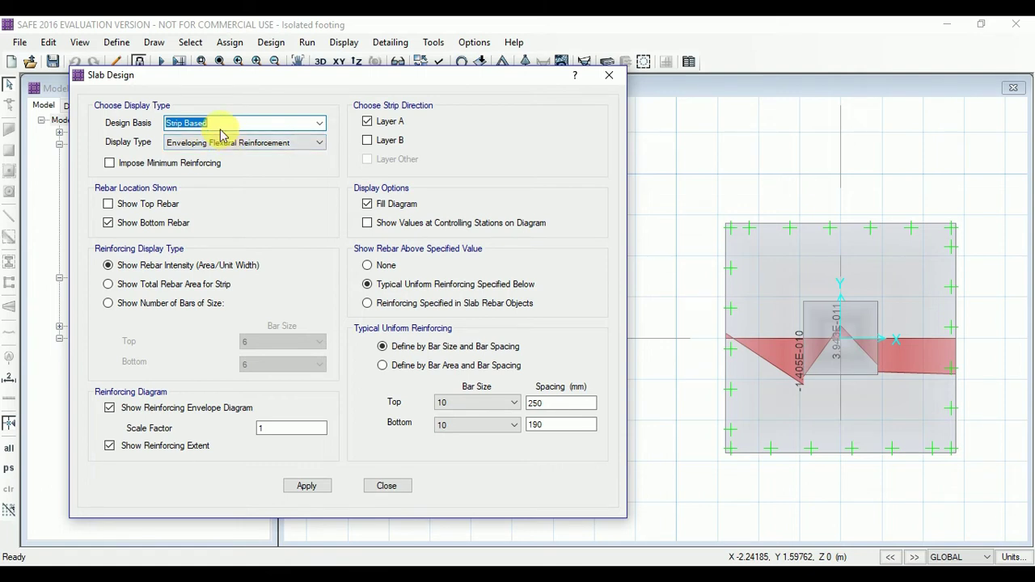
left_click(322, 123)
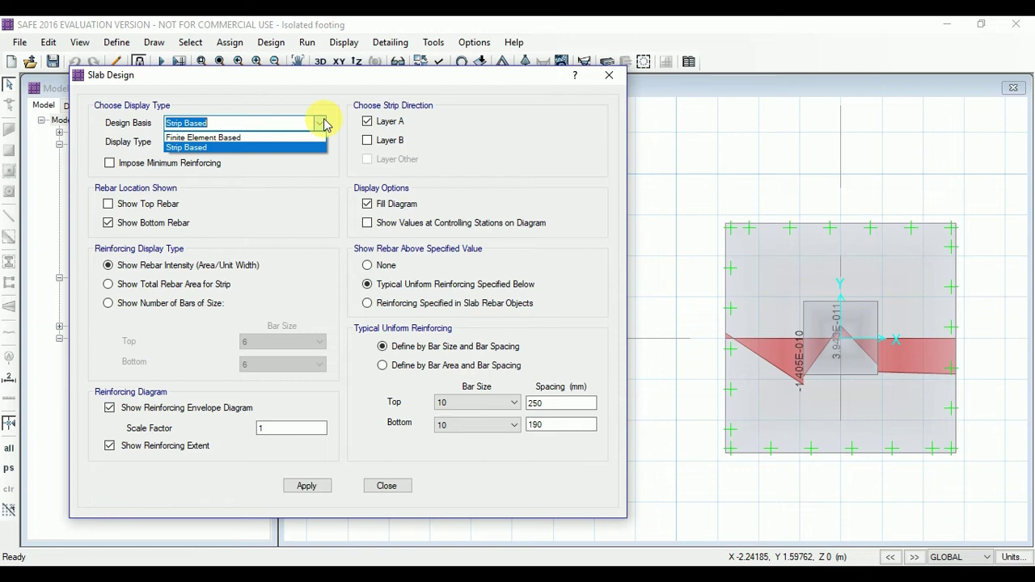
left_click(324, 123)
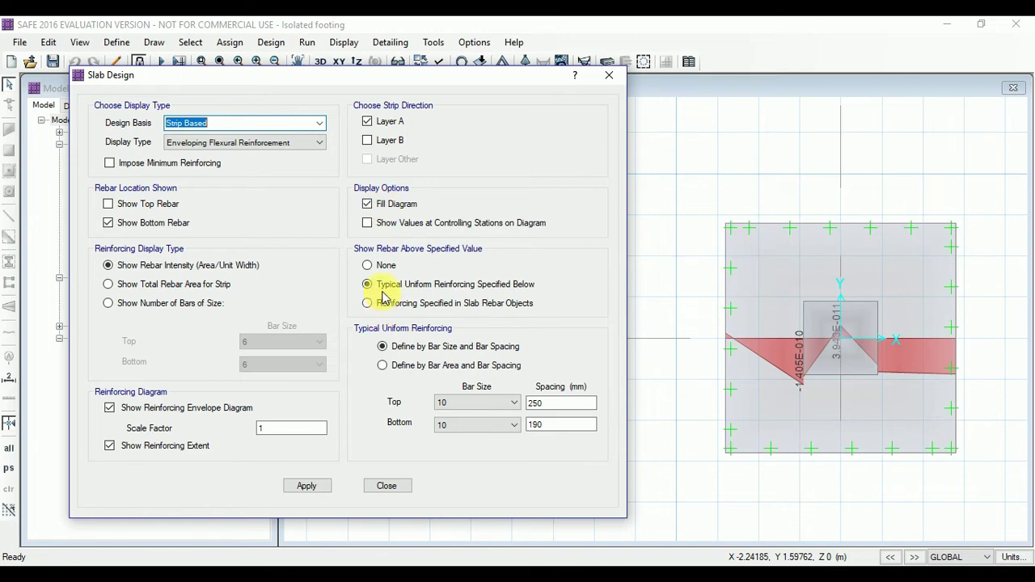
left_click(368, 265)
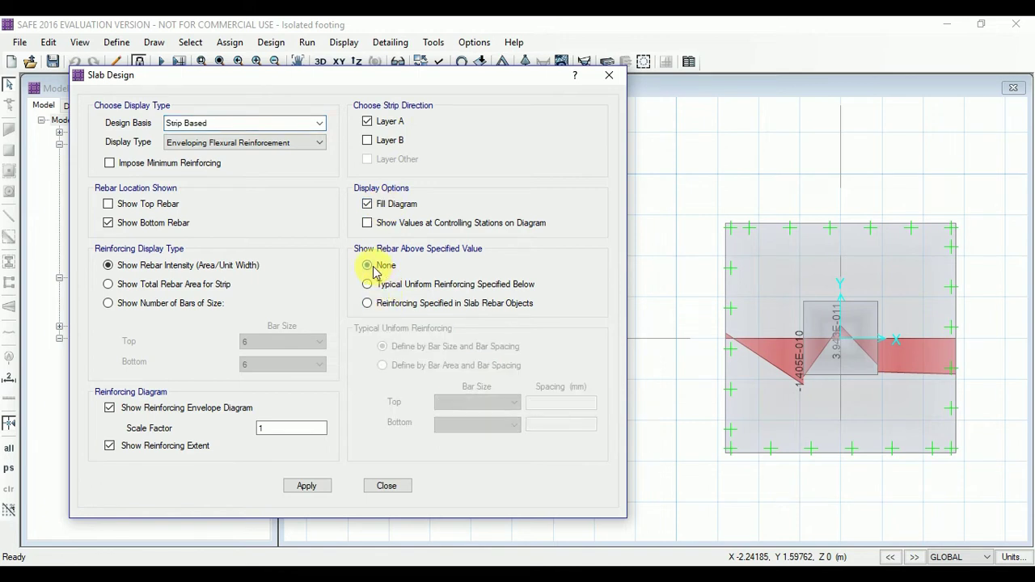
left_click(311, 486)
mouse_move(725, 360)
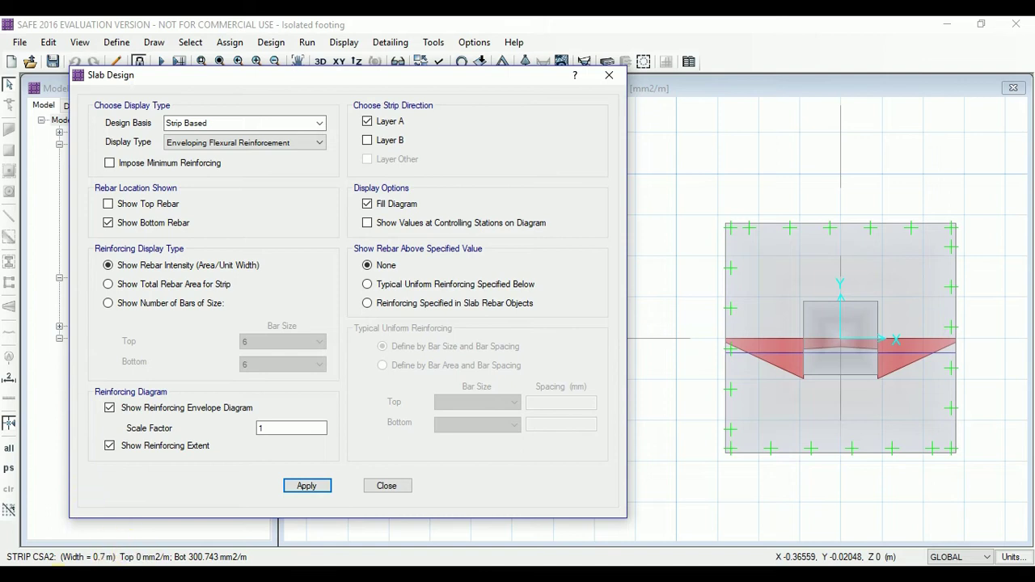
Step: Find and open the Windows Calculator, and position it clear of the footing's reinforcement diagram
key("super")
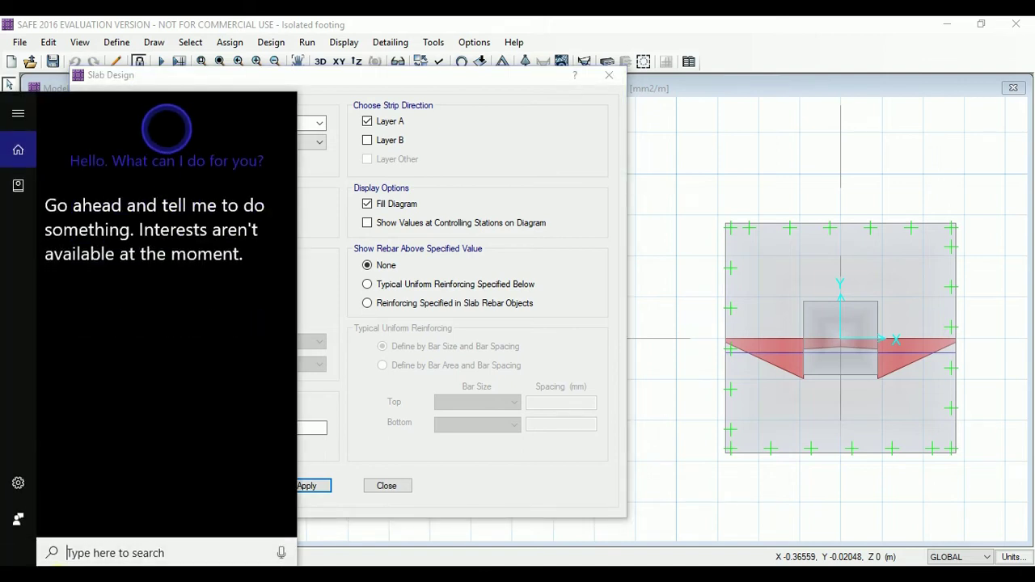
type("cal")
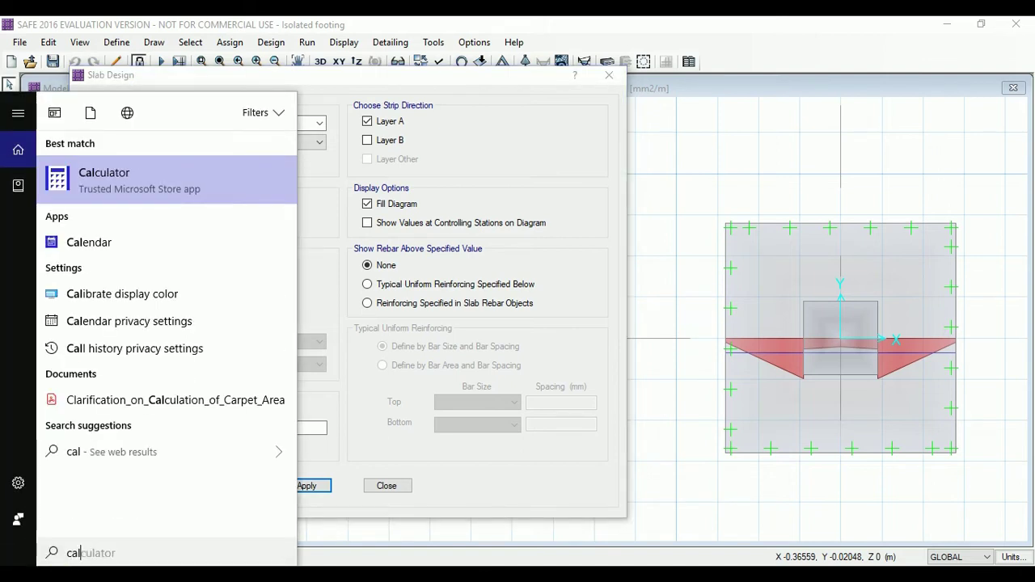
left_click(155, 178)
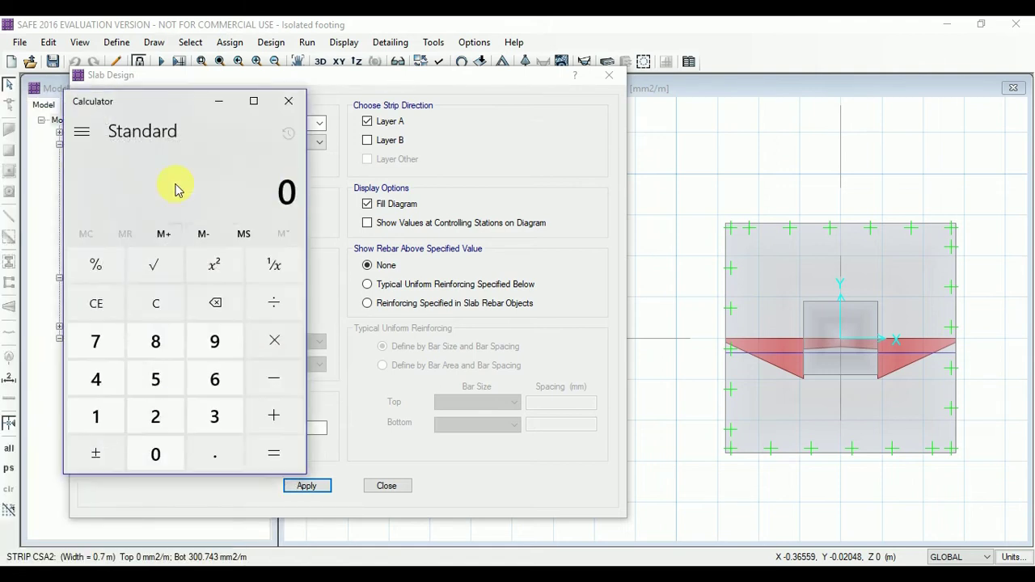
left_click_drag(102, 106, 305, 105)
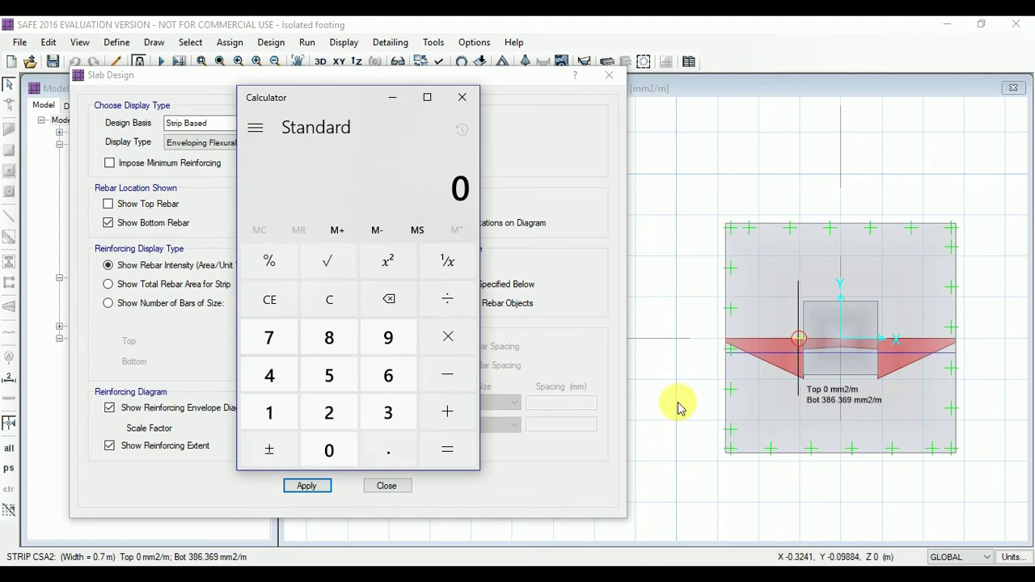
Step: Multiply 1000 by the bar area of 78.5 in the calculator
left_click(280, 415)
double_click(333, 452)
left_click(336, 452)
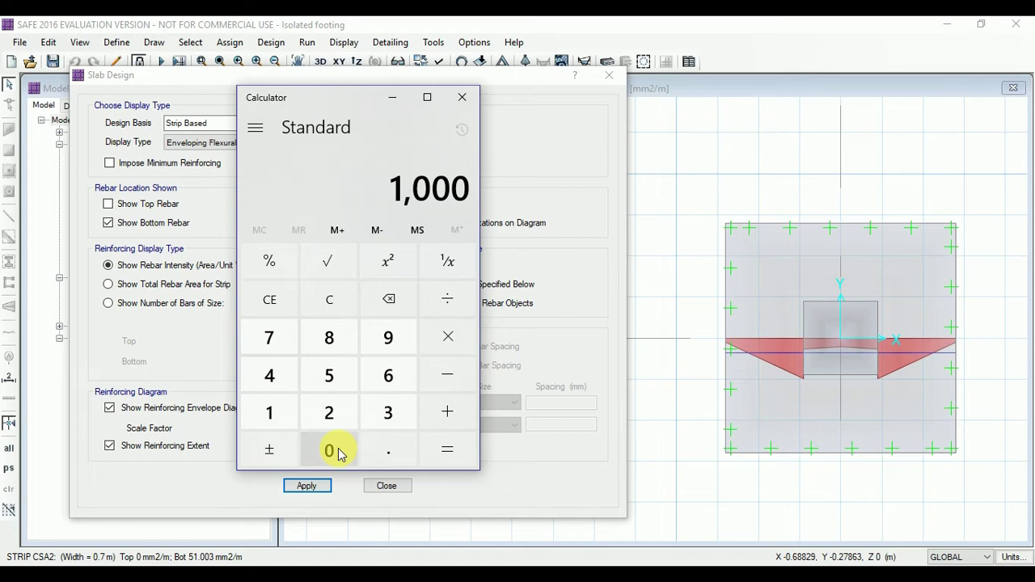
left_click(457, 345)
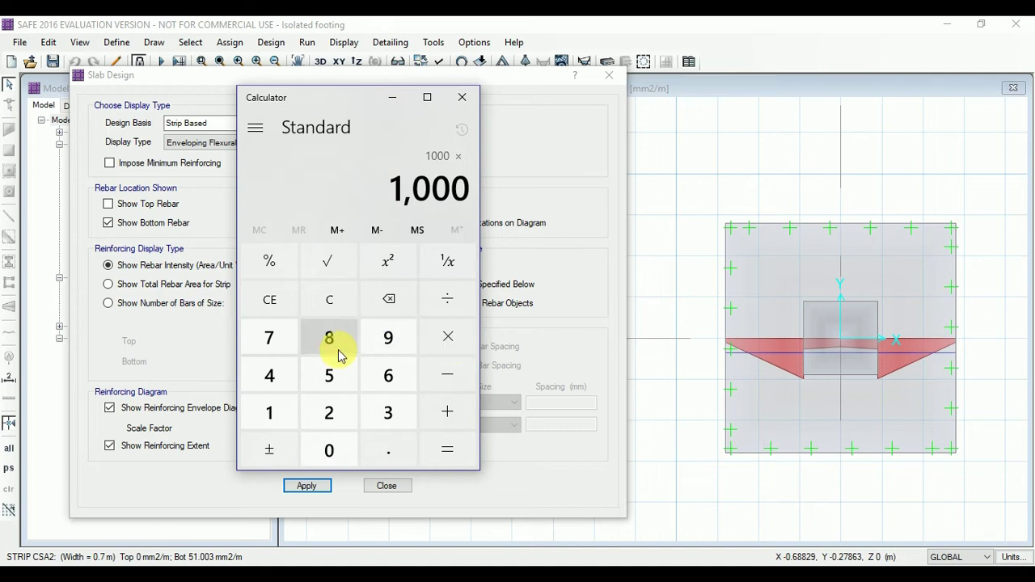
left_click(269, 338)
left_click(331, 340)
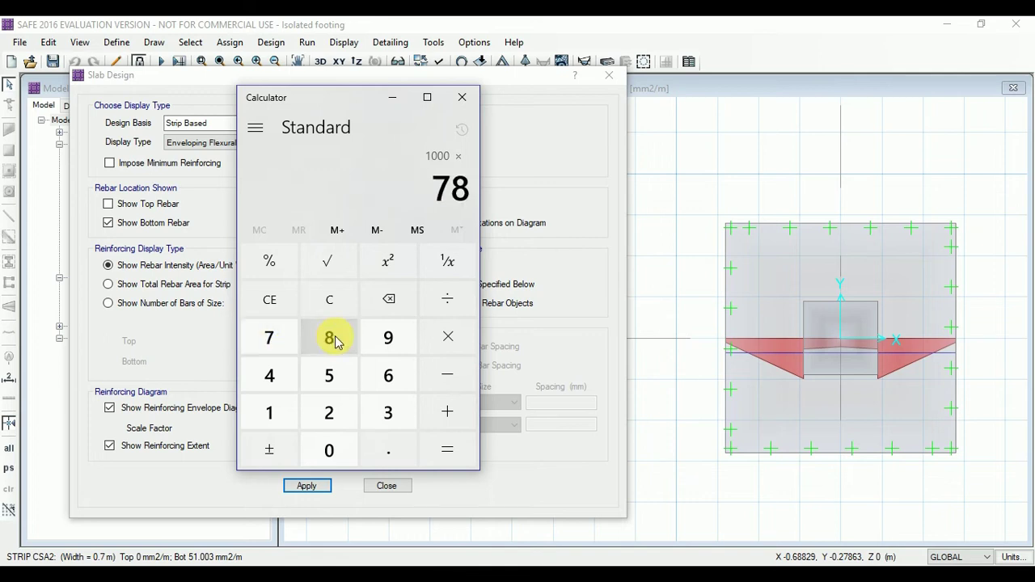
left_click(395, 450)
left_click(333, 376)
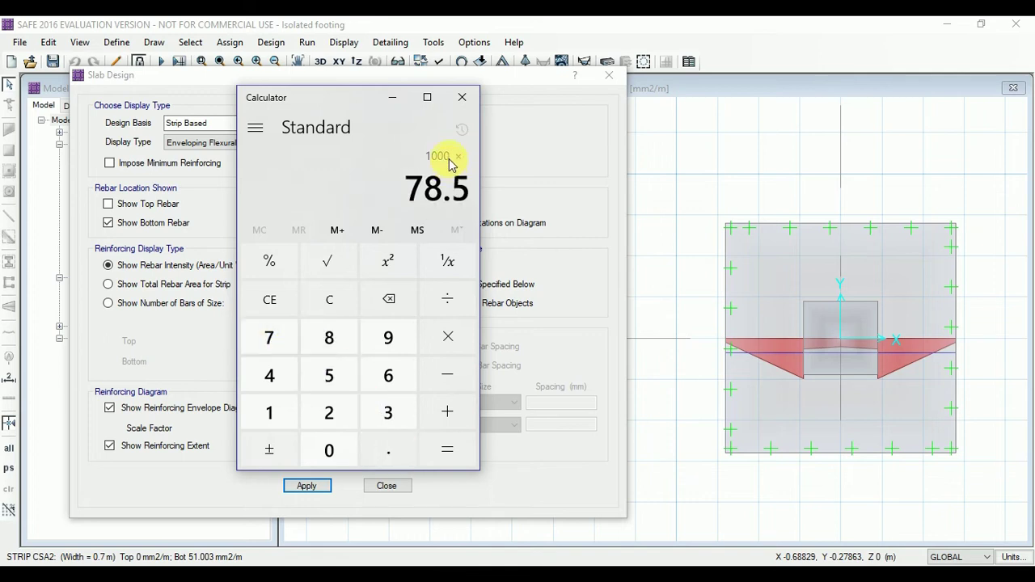
left_click(448, 453)
Step: Divide the product by 400, the rounded Layer A bottom reinforcement, to work out the bar spacing
left_click(449, 303)
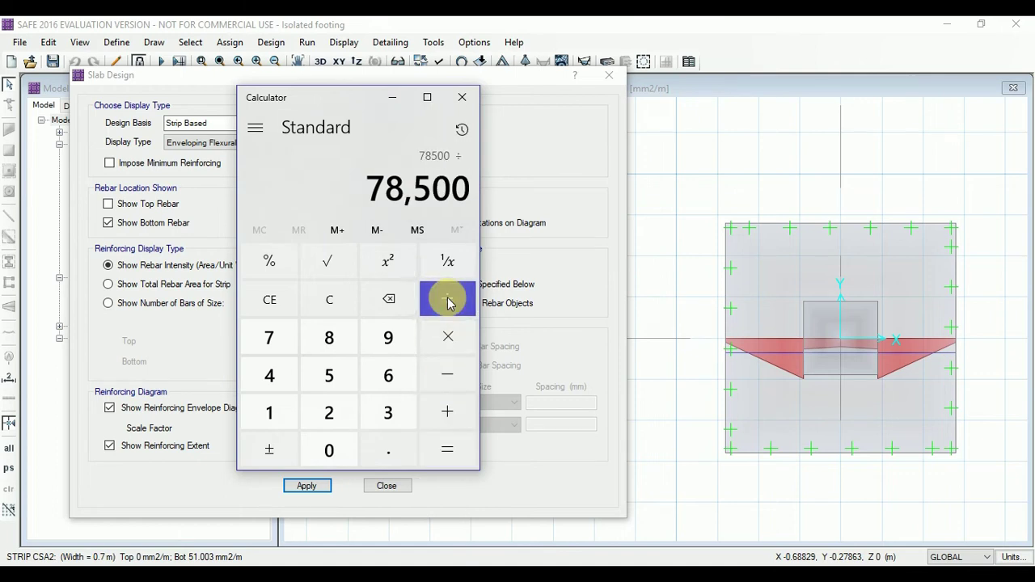
mouse_move(796, 356)
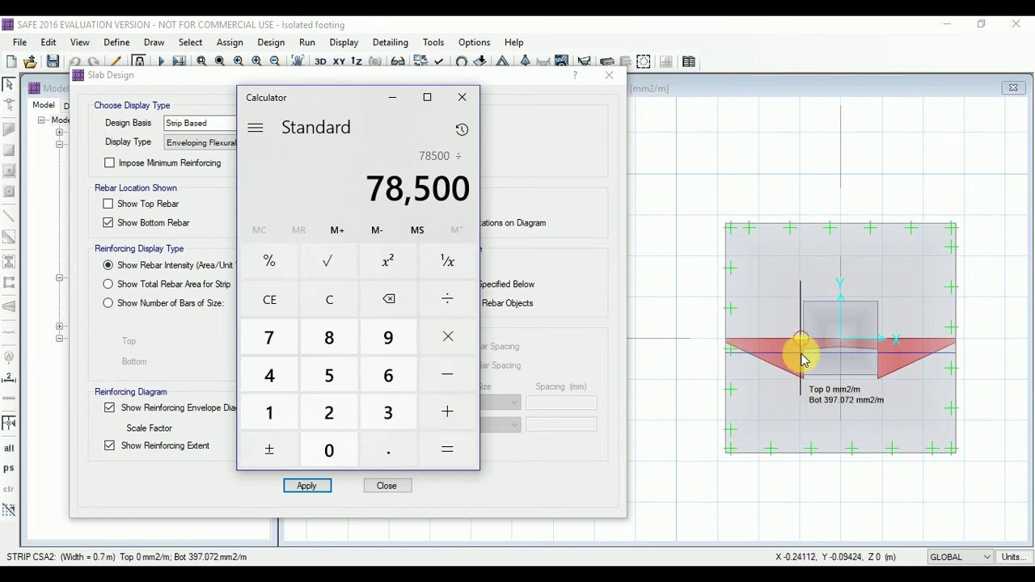
left_click(270, 375)
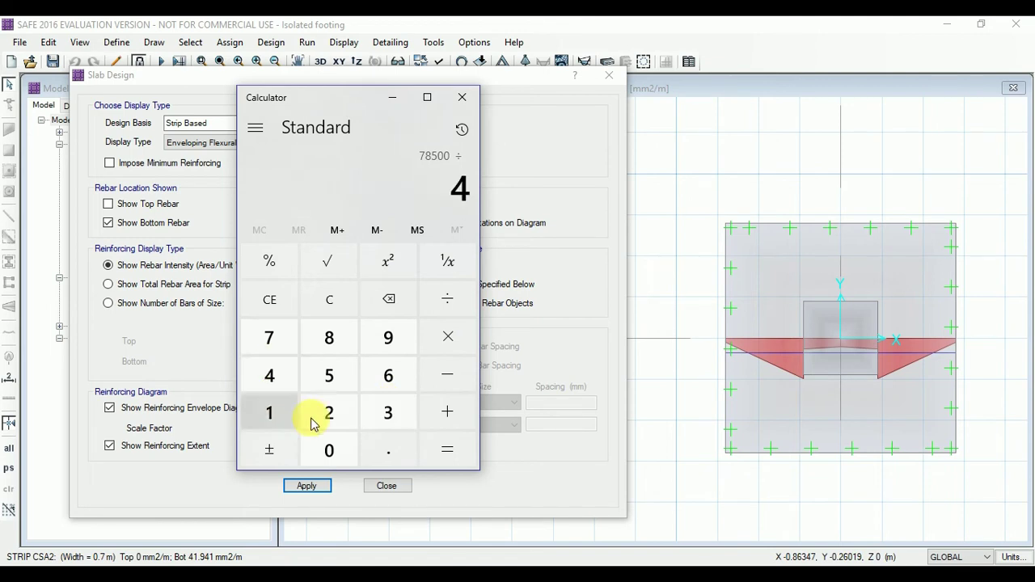
left_click(328, 451)
left_click(328, 451)
left_click(455, 452)
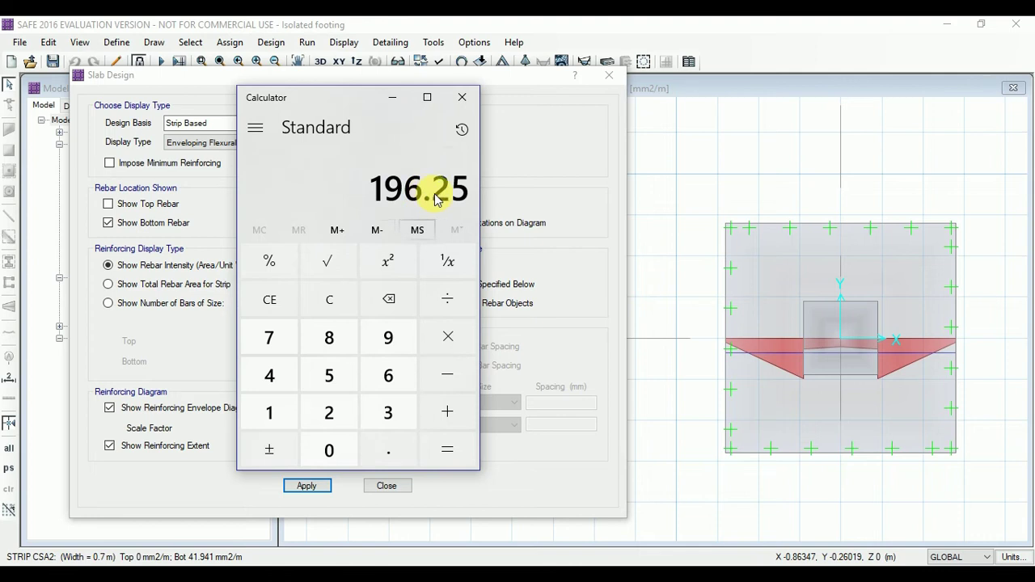
Step: Minimize the calculator and display the bottom reinforcement for Layer B instead of Layer A
mouse_move(704, 354)
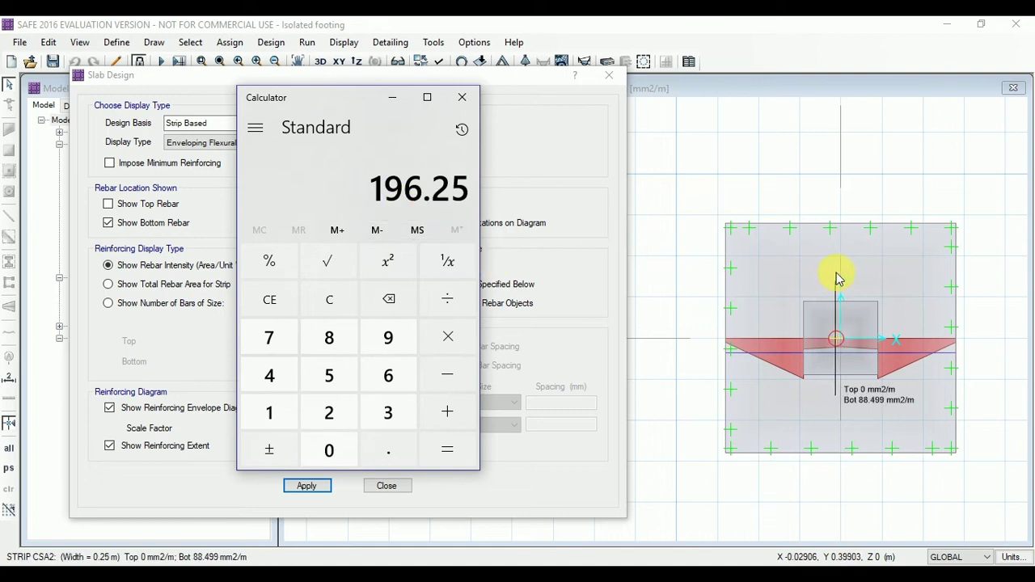
left_click(393, 97)
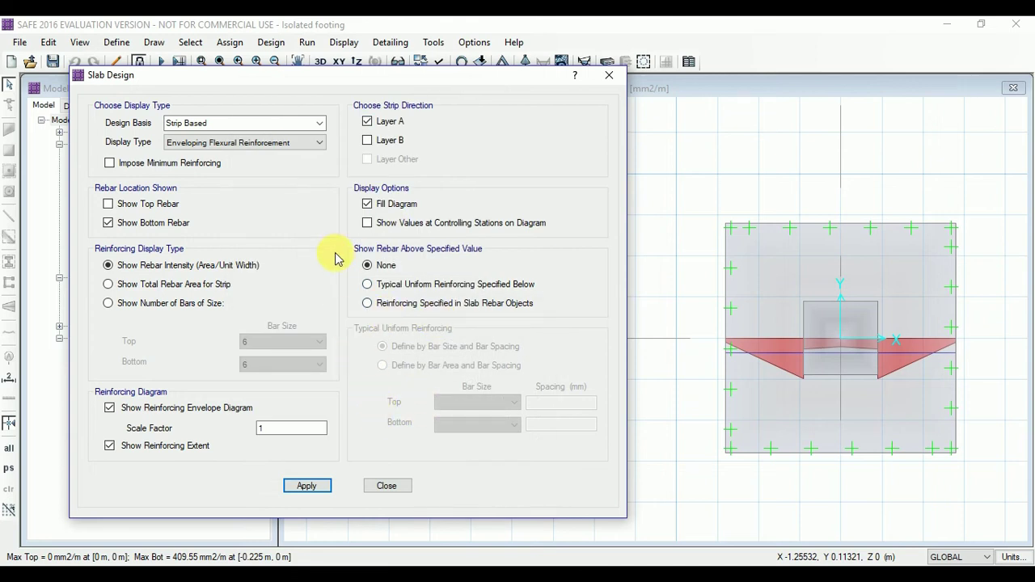
left_click(368, 140)
left_click(368, 122)
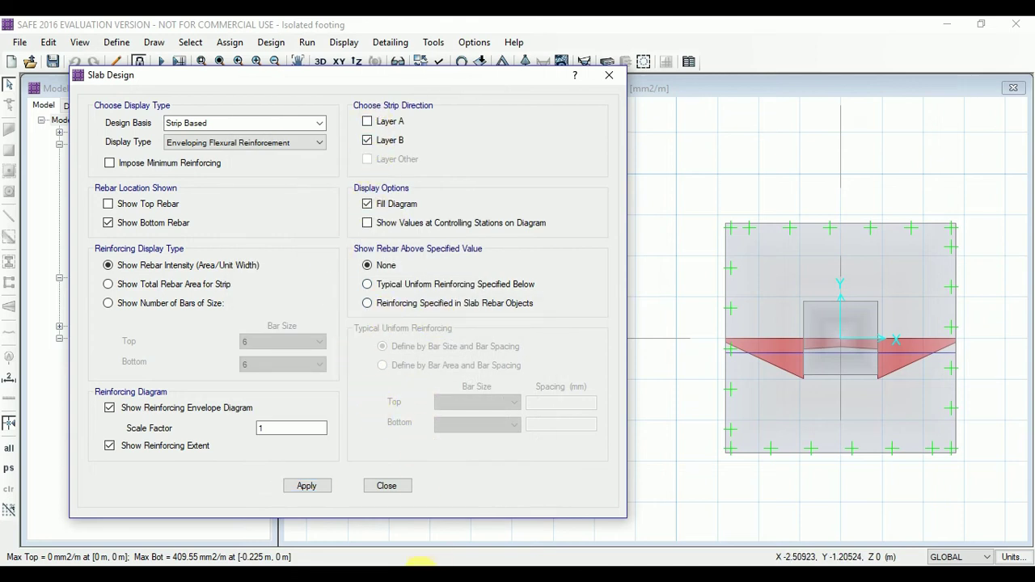
left_click(306, 486)
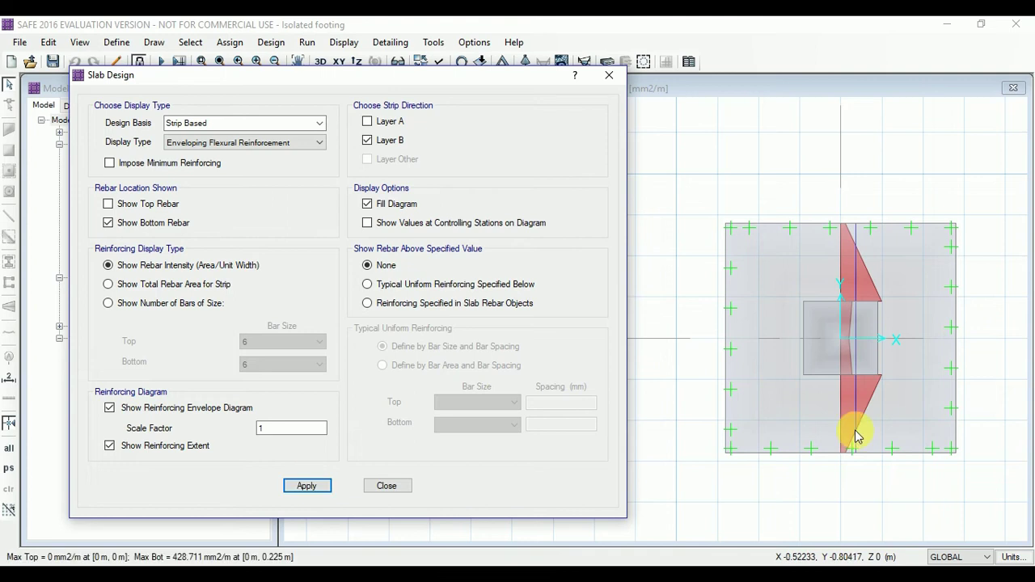
Step: Inspect the Layer B reinforcement beside the column and show values at controlling stations on the diagram
mouse_move(897, 379)
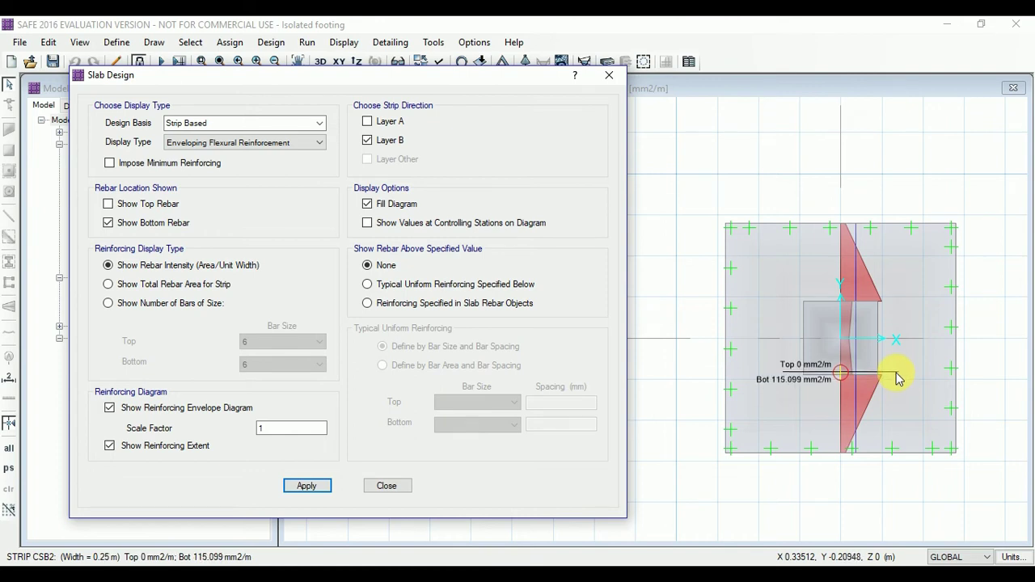
left_click(369, 225)
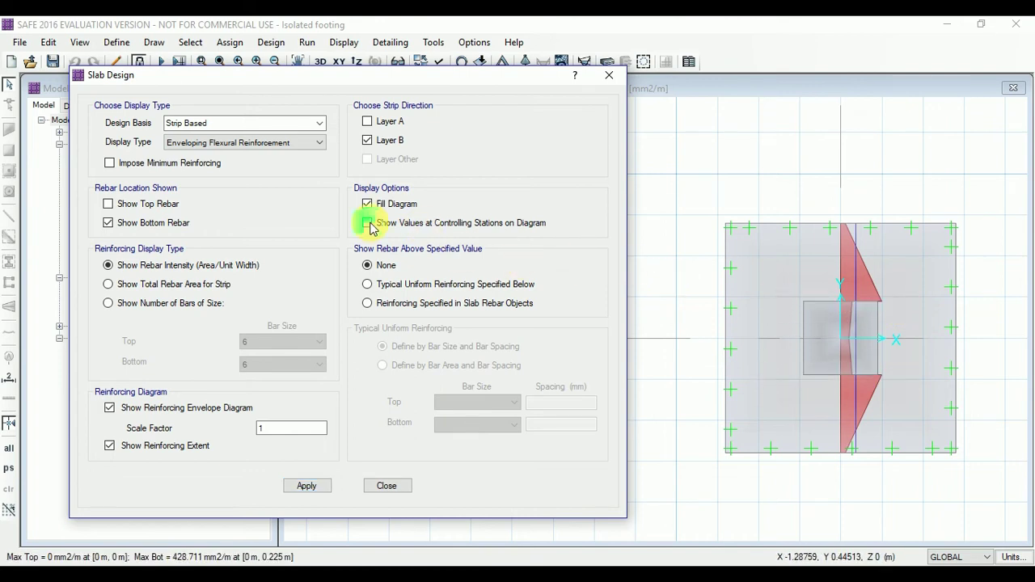
left_click(312, 487)
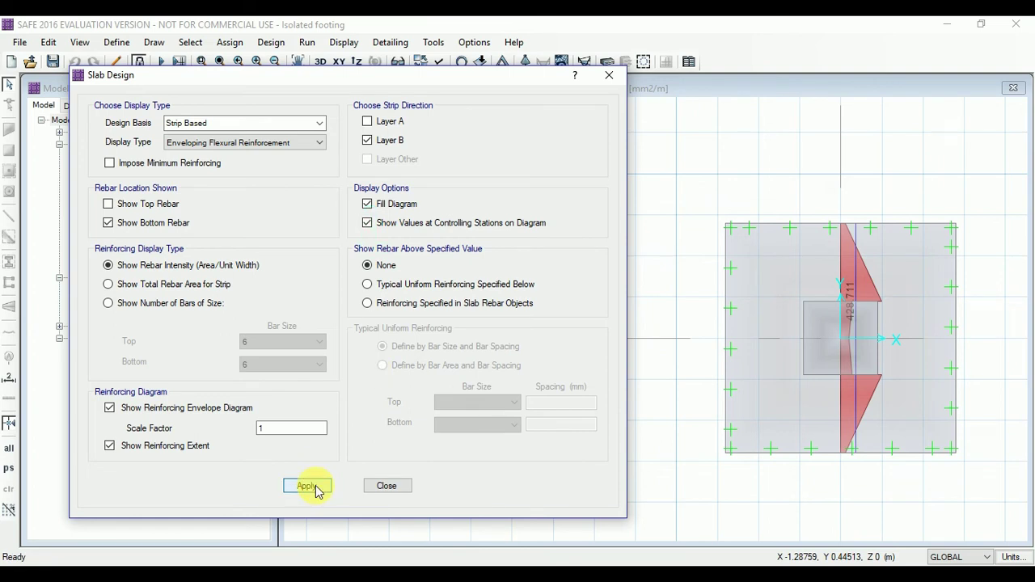
mouse_move(880, 325)
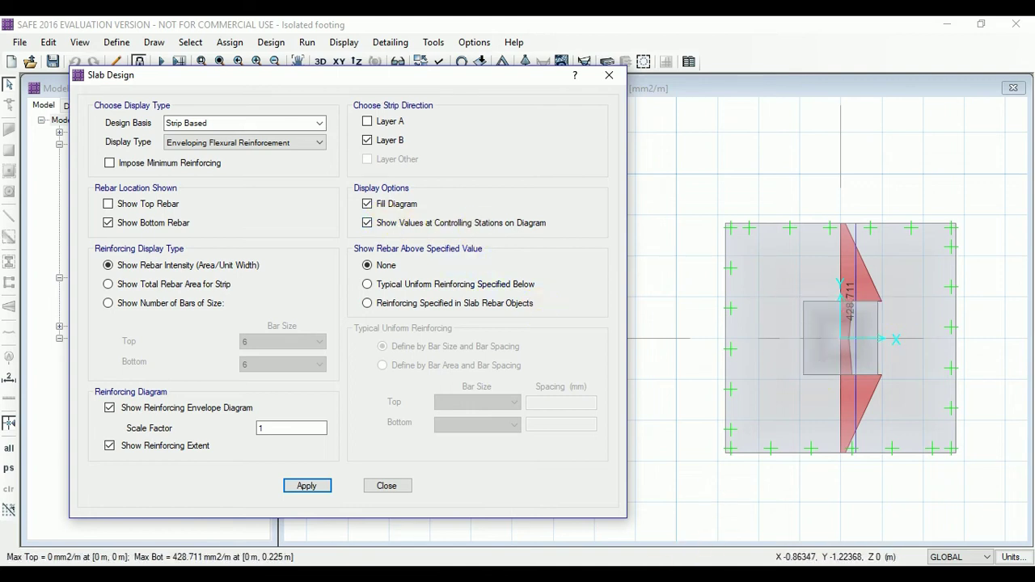
Step: Calculate the Layer B bar spacing as 1000 × 78.5 ÷ 430 in the calculator, and minimize it again
key("alt+Tab")
key("Escape")
type("1000")
type("*78.")
type("5")
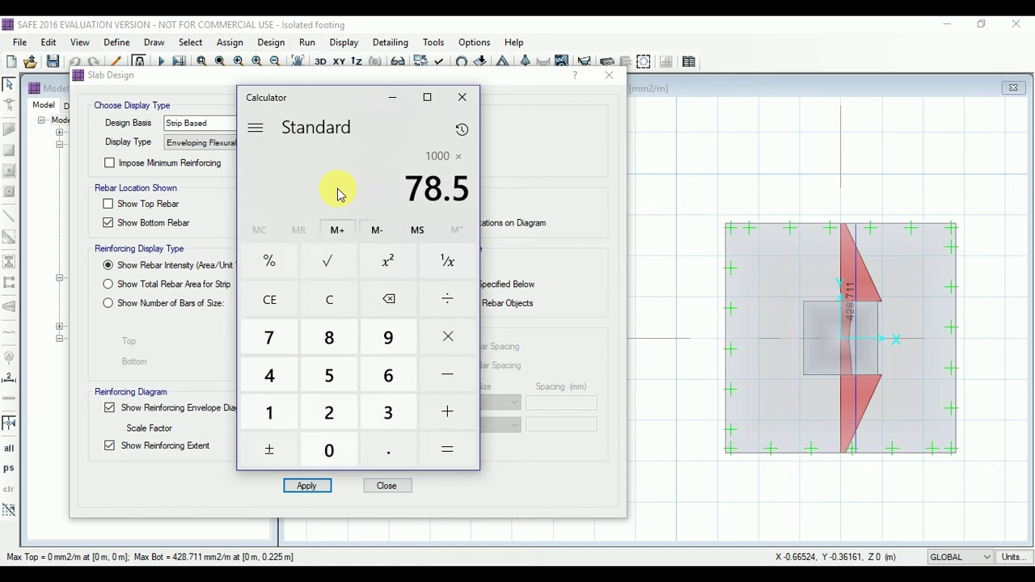
key("Return")
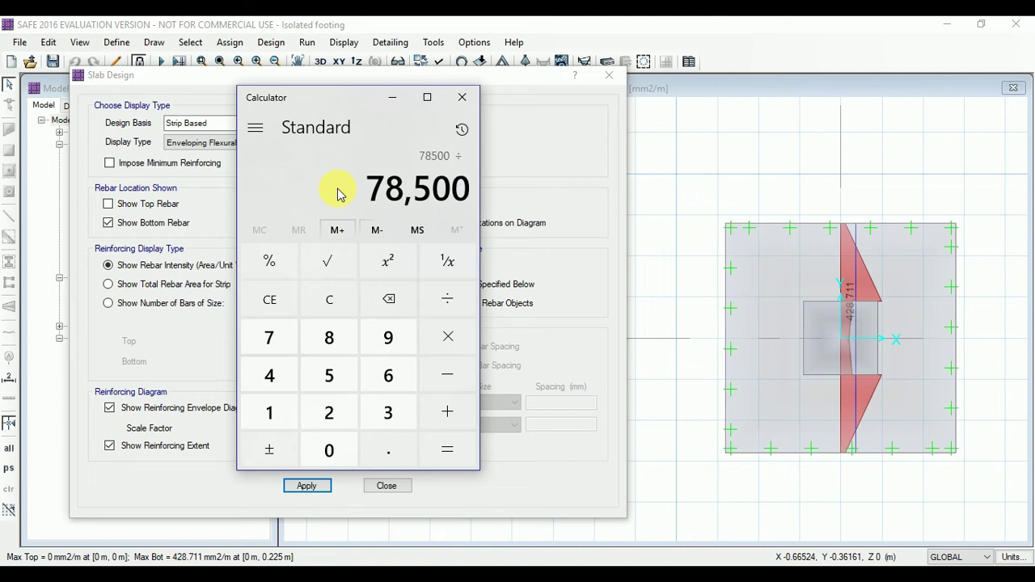
type("430")
key("Return")
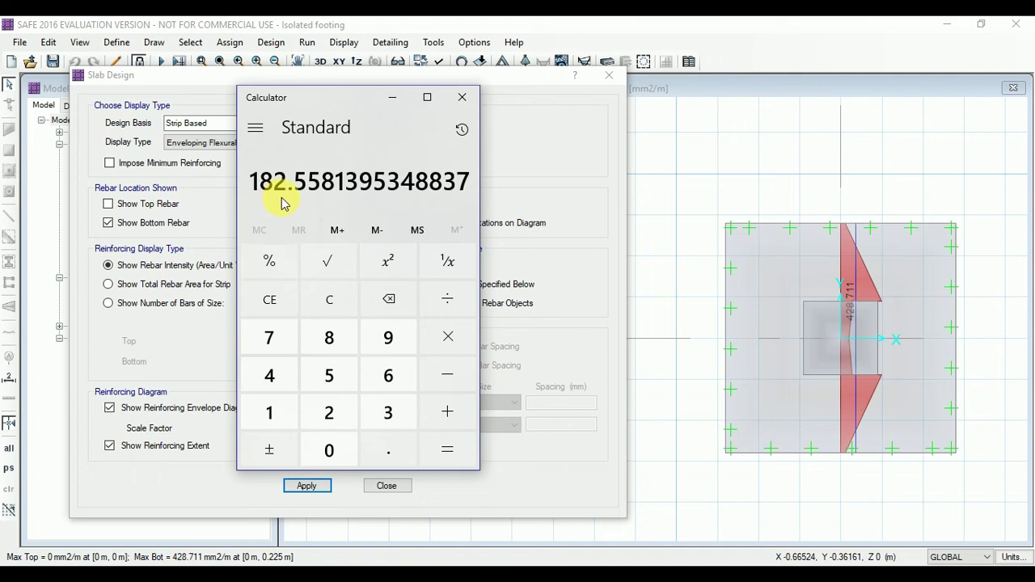
left_click(391, 98)
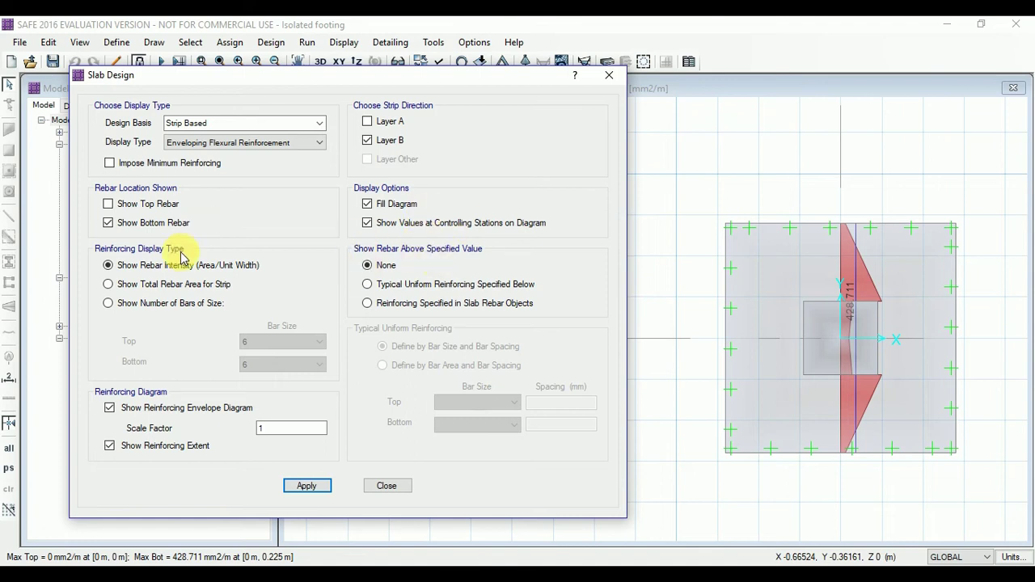
Step: Check the Layer B top reinforcement on the footing, and reselect bottom rebar in place of top rebar
left_click(114, 209)
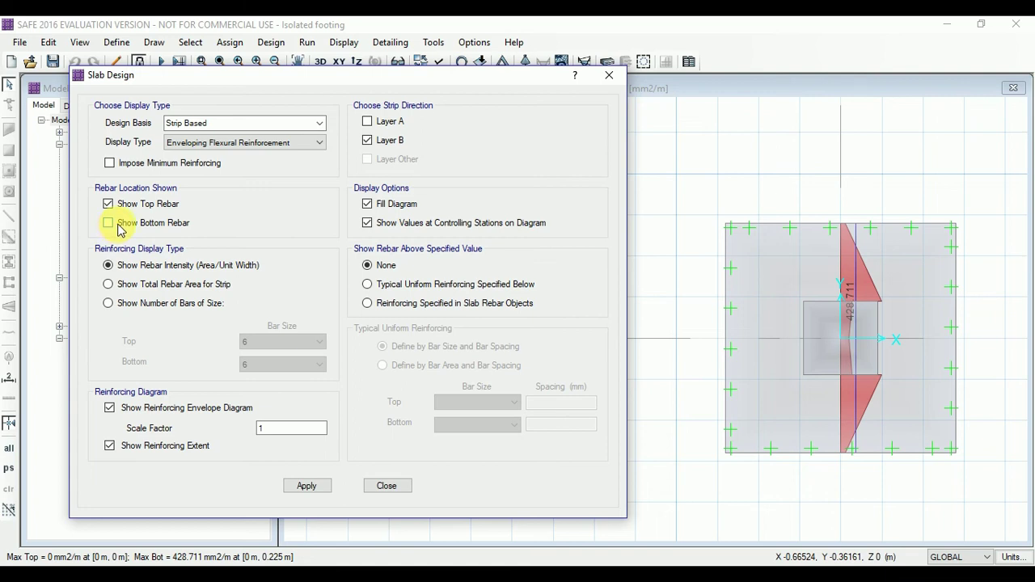
left_click(323, 485)
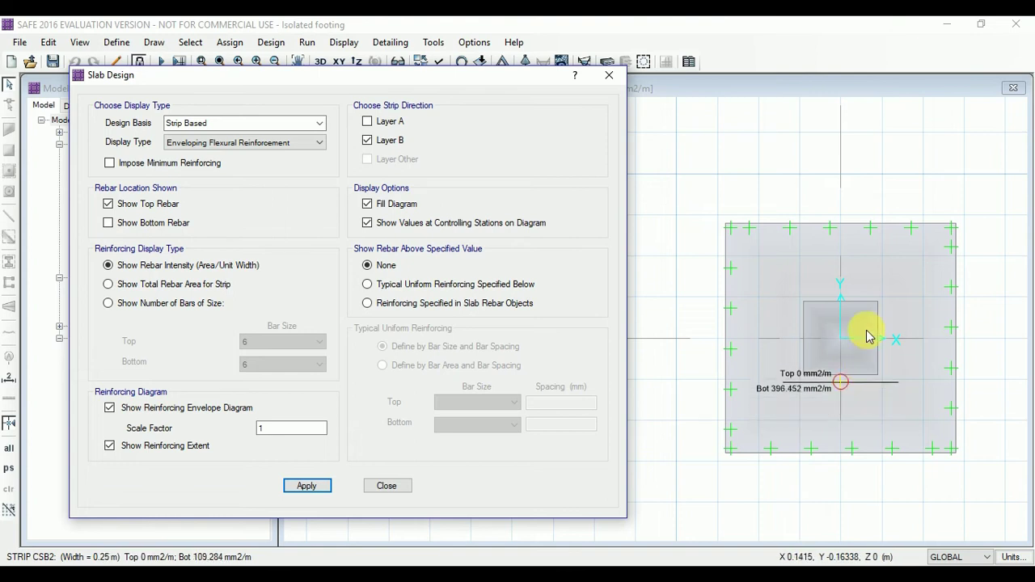
left_click(109, 223)
left_click(111, 204)
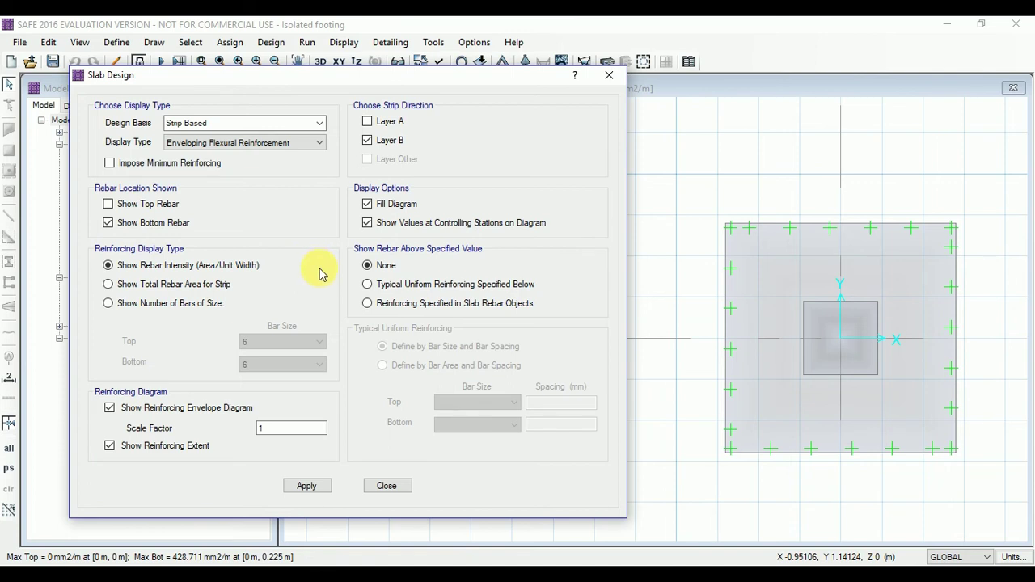
Step: Show Layer B rebar above typical uniform reinforcing, with size 10 bottom bars at 200 mm spacing, and apply it
left_click(368, 284)
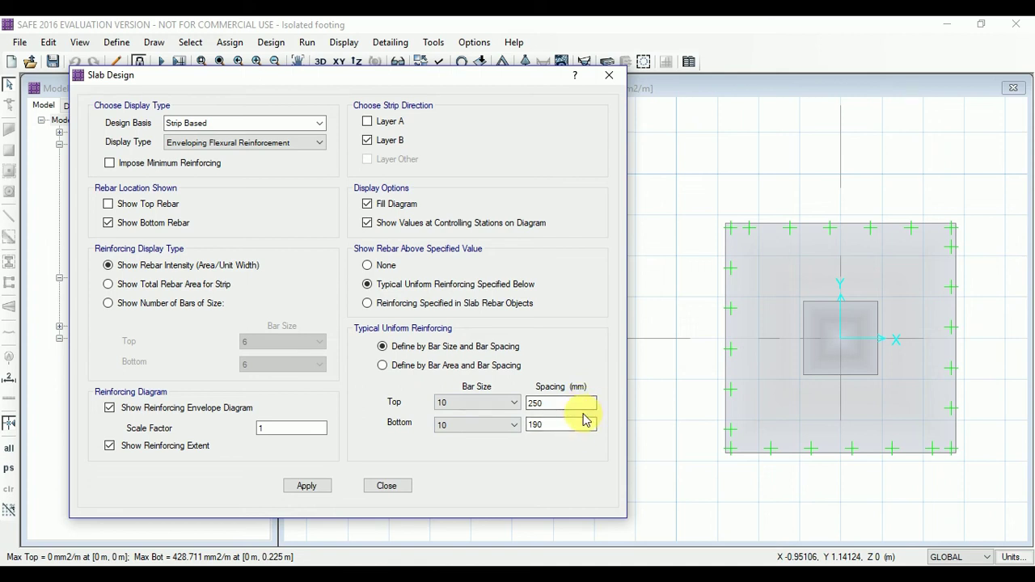
left_click(514, 431)
left_click(536, 429)
double_click(536, 427)
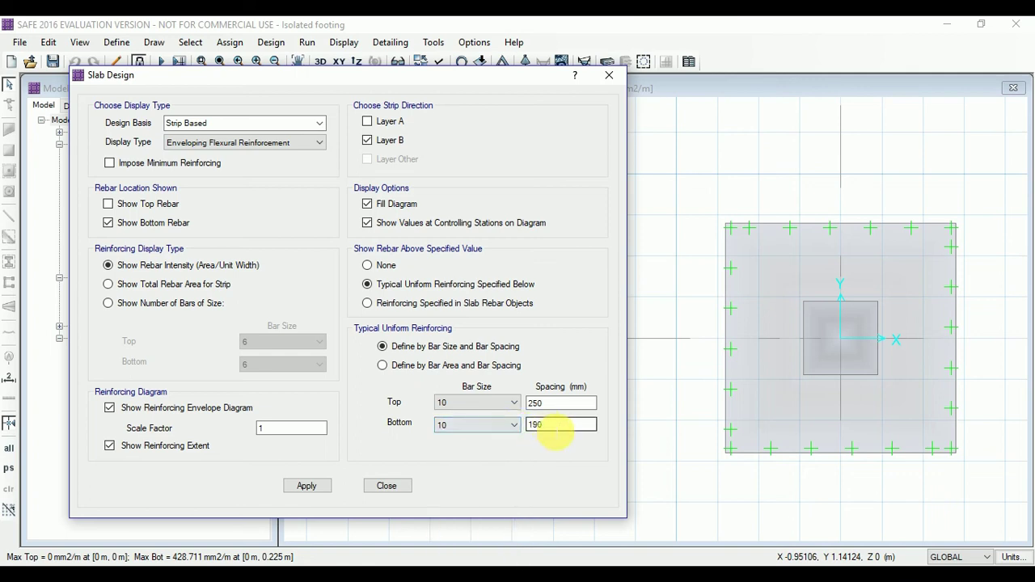
type("200")
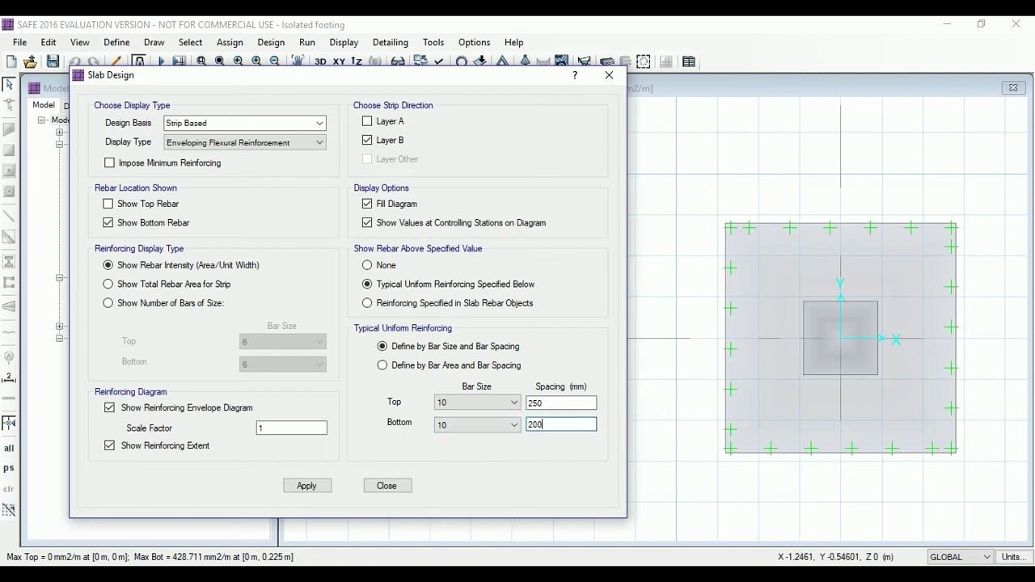
left_click(308, 486)
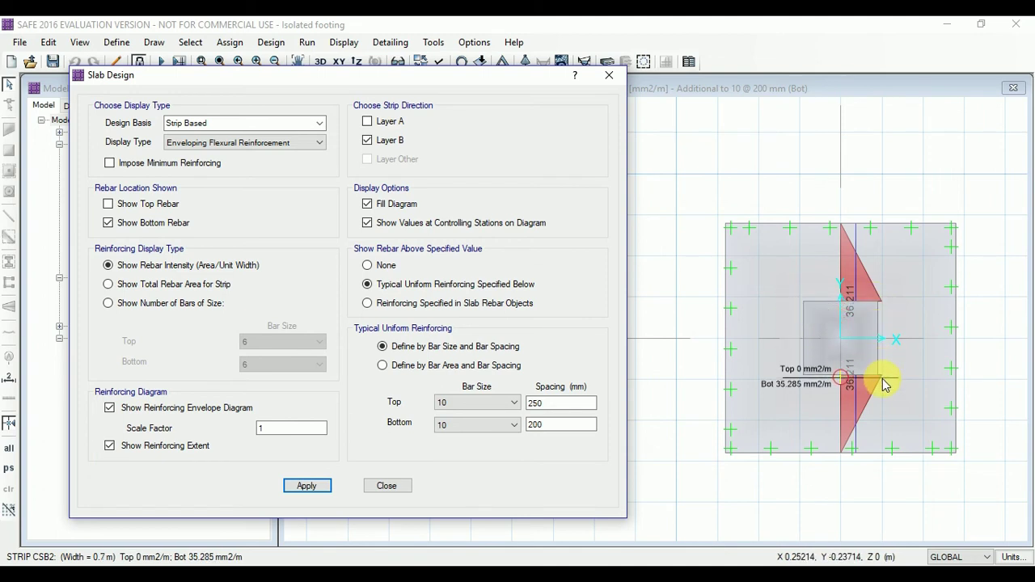
Step: Set the bottom bar spacing to 180 mm and apply it to the Layer B display
double_click(556, 427)
type("1")
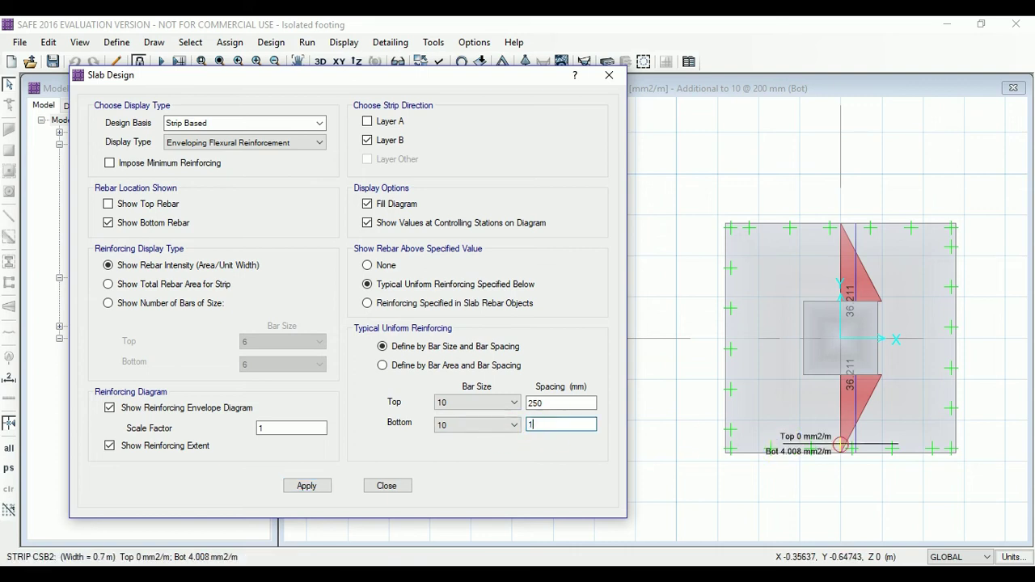
type("80")
left_click(307, 487)
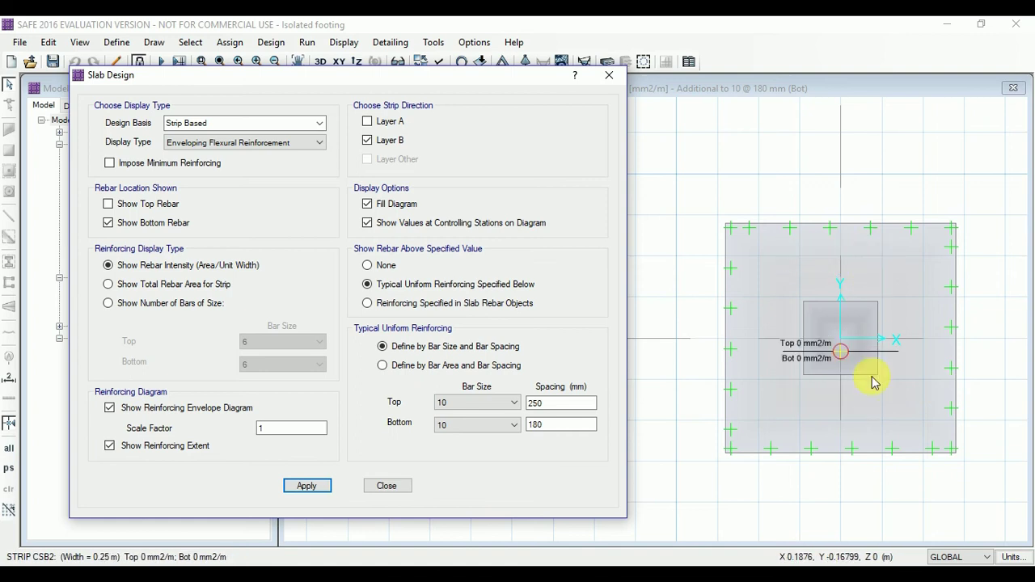
Step: Switch the strip direction from Layer B to Layer A and apply the display with the same uniform reinforcing
left_click(368, 121)
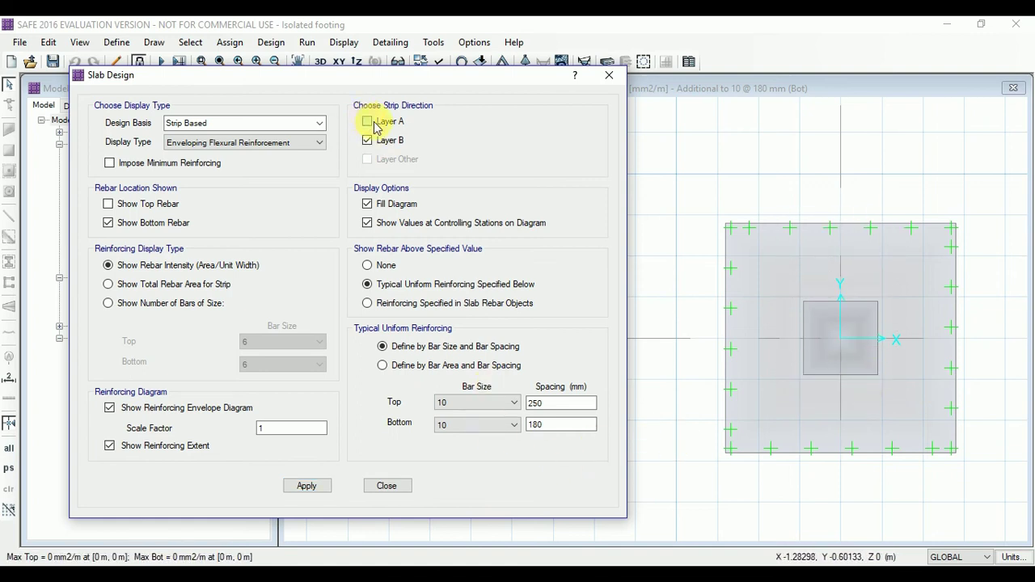
left_click(381, 143)
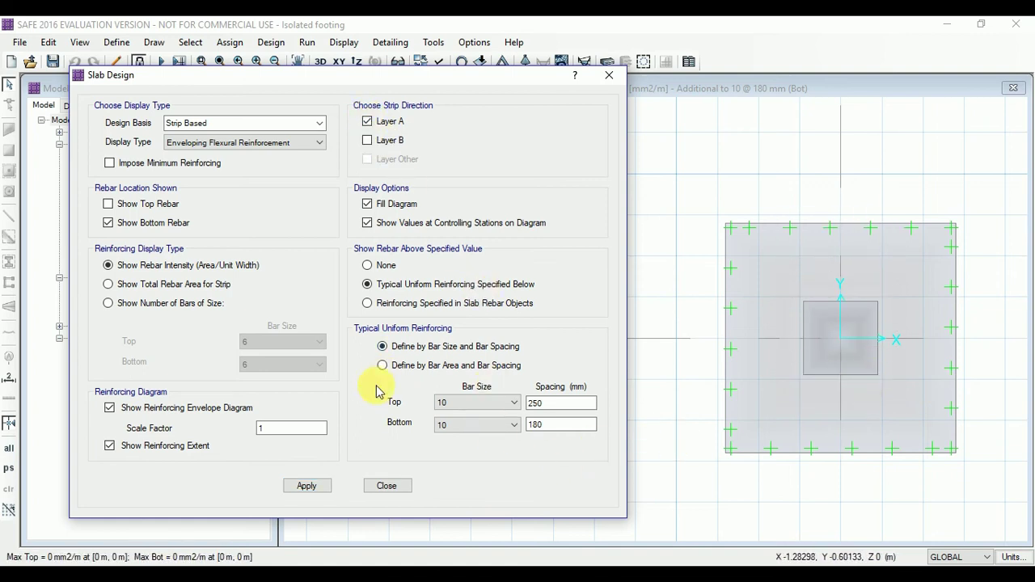
left_click(315, 487)
Step: Set the bottom bar spacing to 200 mm and apply it to the Layer A display
double_click(533, 426)
type("20")
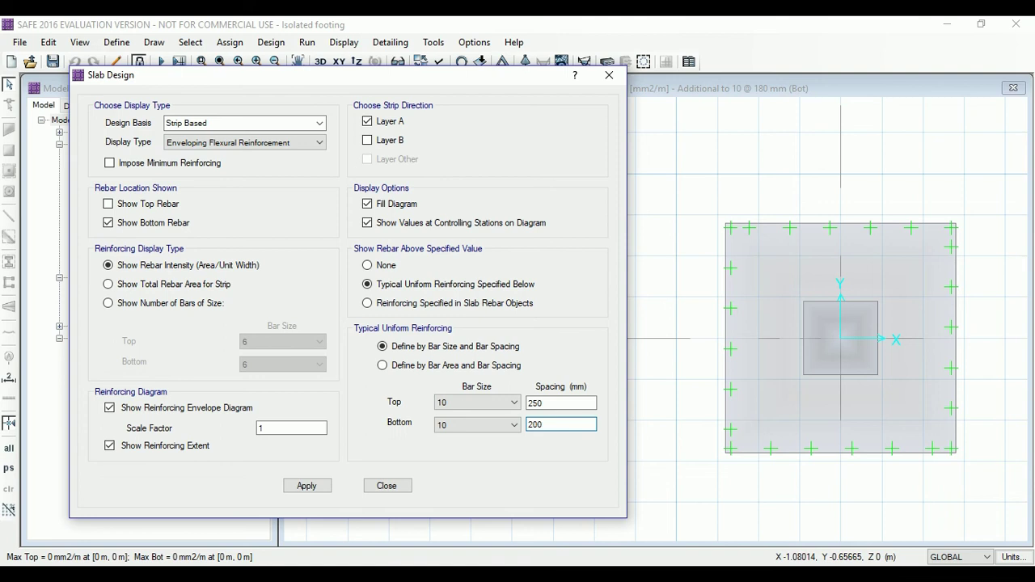
type("0")
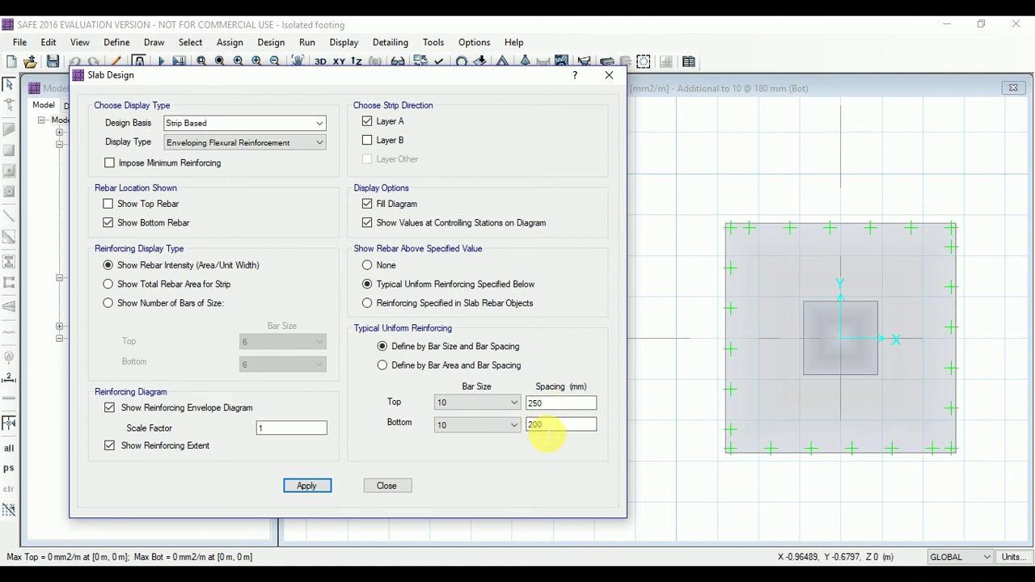
left_click(307, 486)
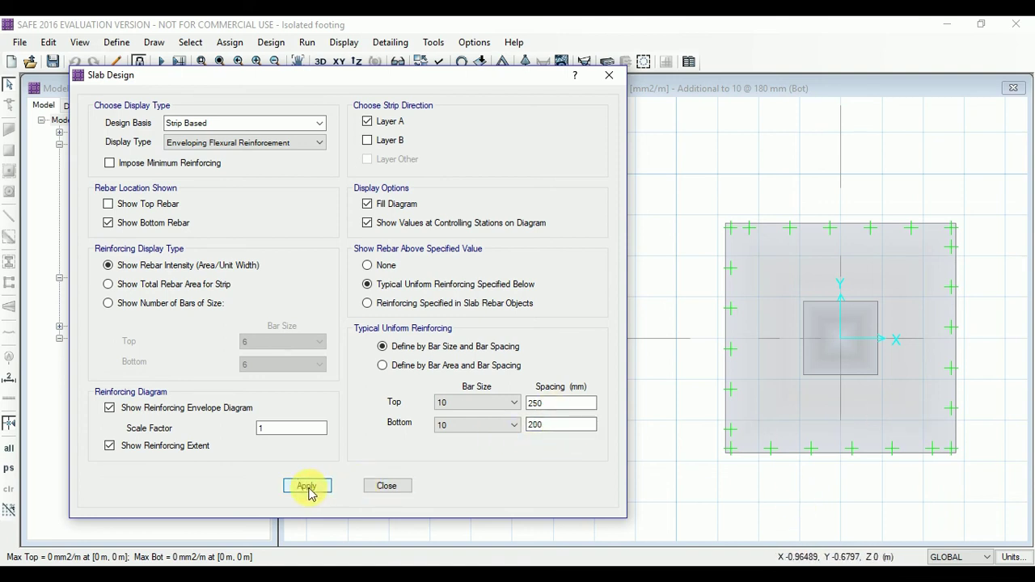
Step: Set the bottom bar spacing to 190 mm, impose minimum reinforcing, and apply each change to the Layer A display
left_click(565, 426)
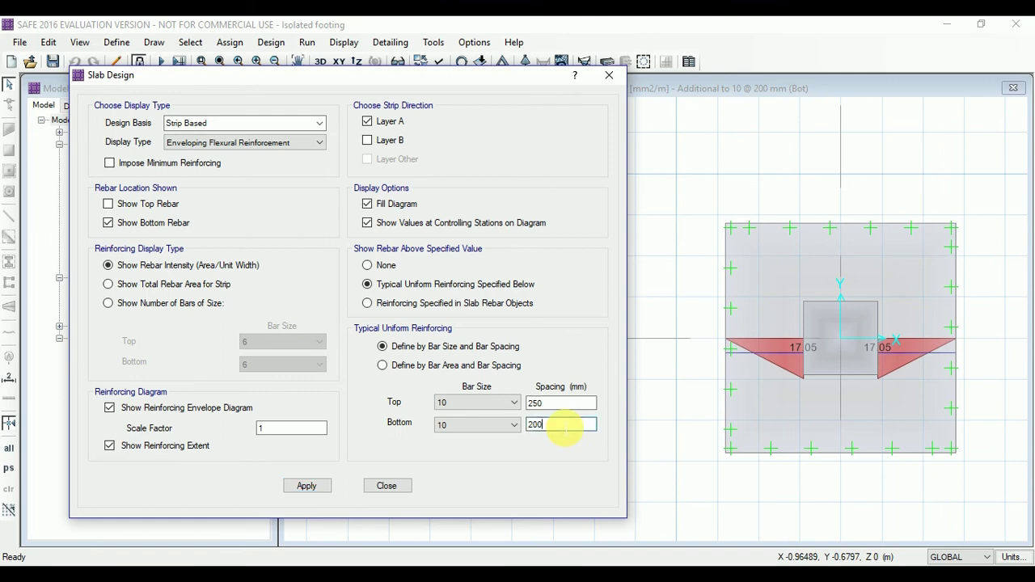
type("190")
left_click(323, 489)
mouse_move(878, 347)
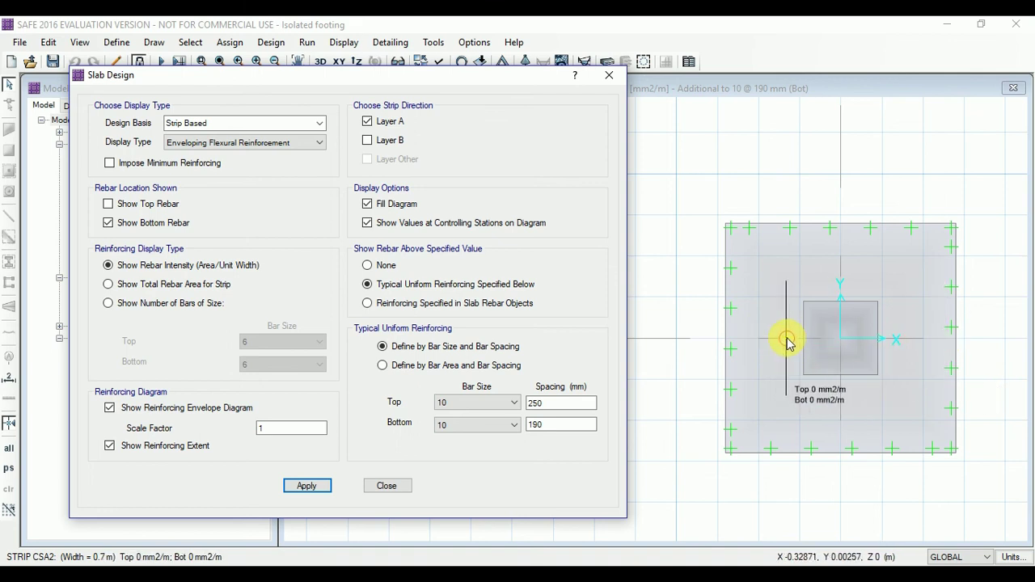
left_click(317, 488)
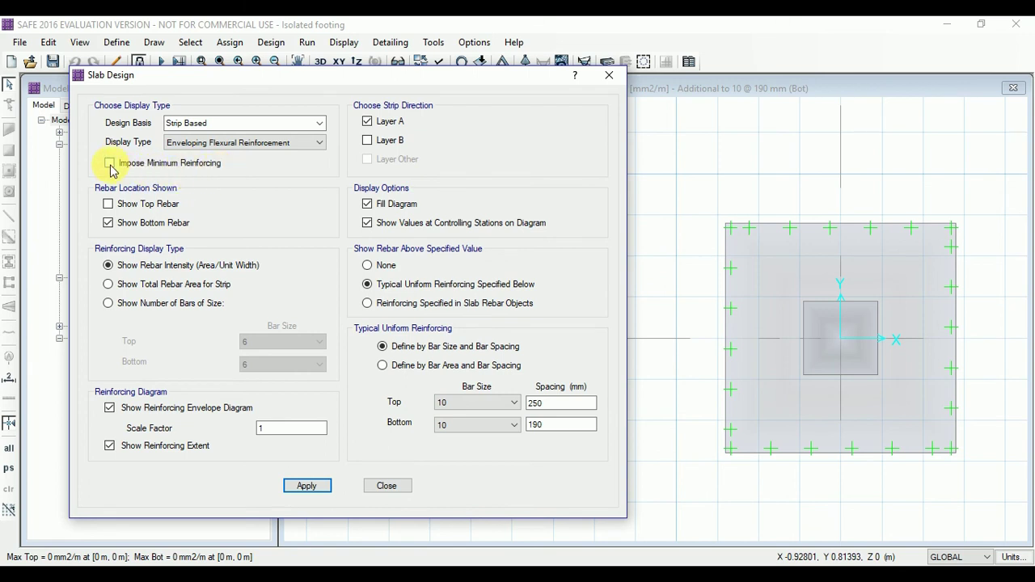
left_click(316, 489)
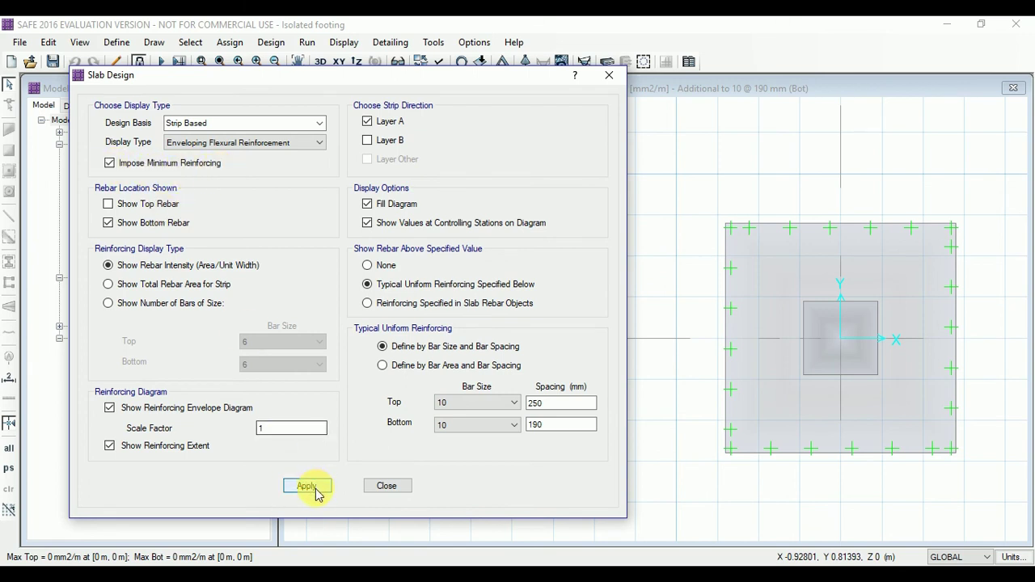
left_click(314, 487)
Step: Try bottom bar spacings of 250 mm and 200 mm in the Layer A display with minimum reinforcing imposed
double_click(558, 426)
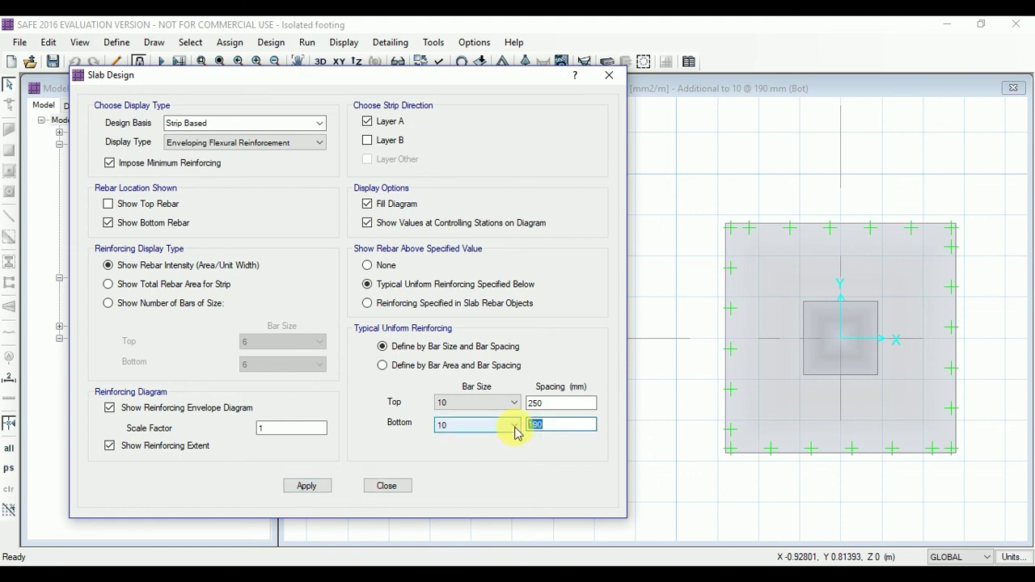
type("250")
left_click(296, 483)
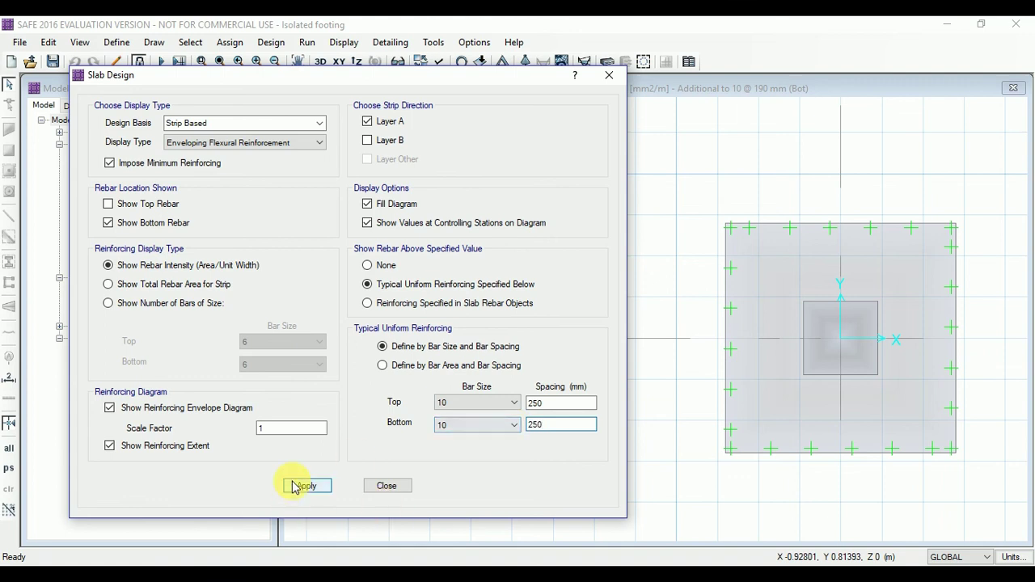
left_click(307, 486)
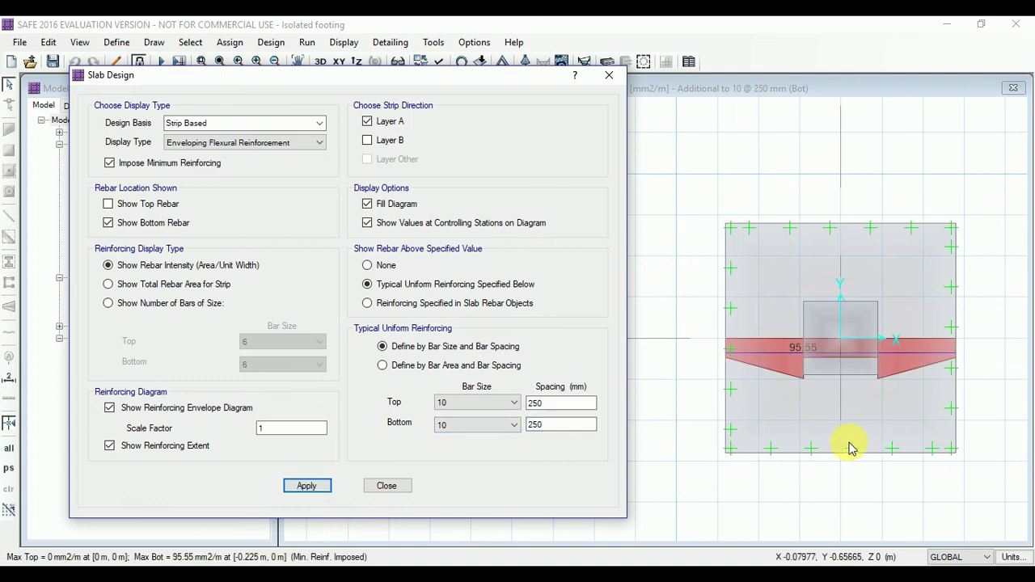
double_click(541, 425)
type("200")
left_click(312, 483)
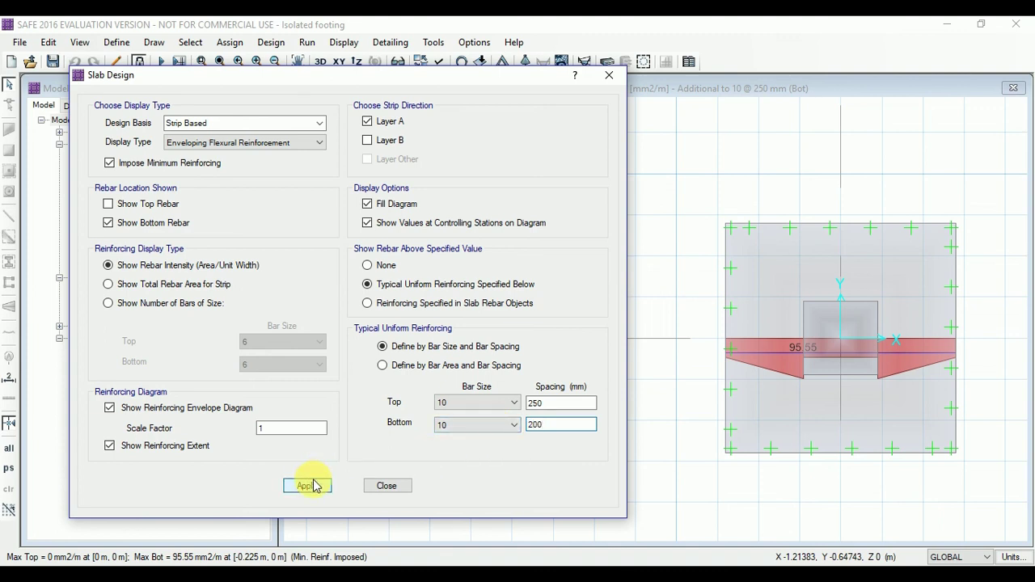
Step: Set the bottom bar spacing to 190 mm, apply it with minimum reinforcing imposed, and inspect the Layer A strip
double_click(541, 425)
type("190")
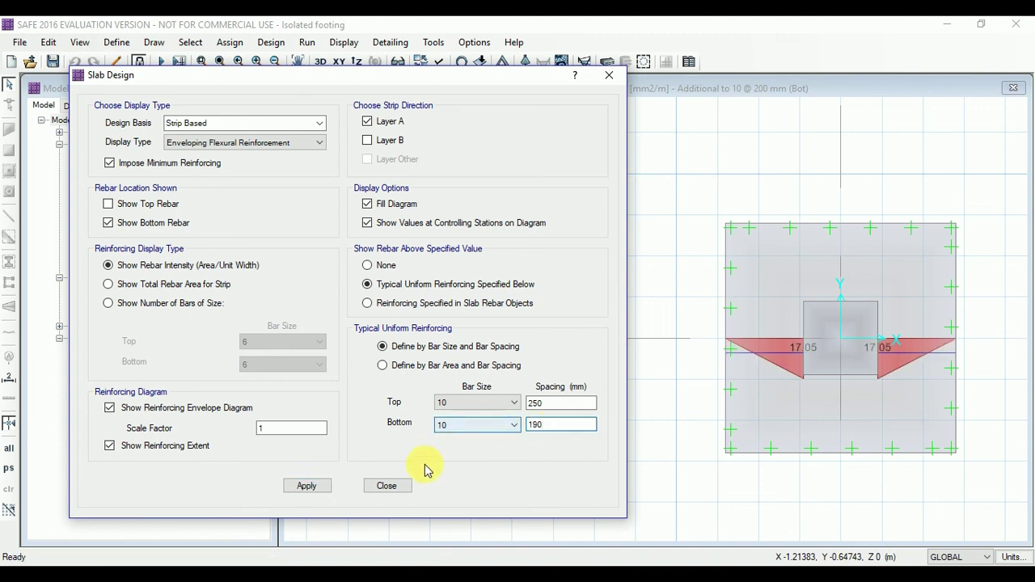
left_click(299, 486)
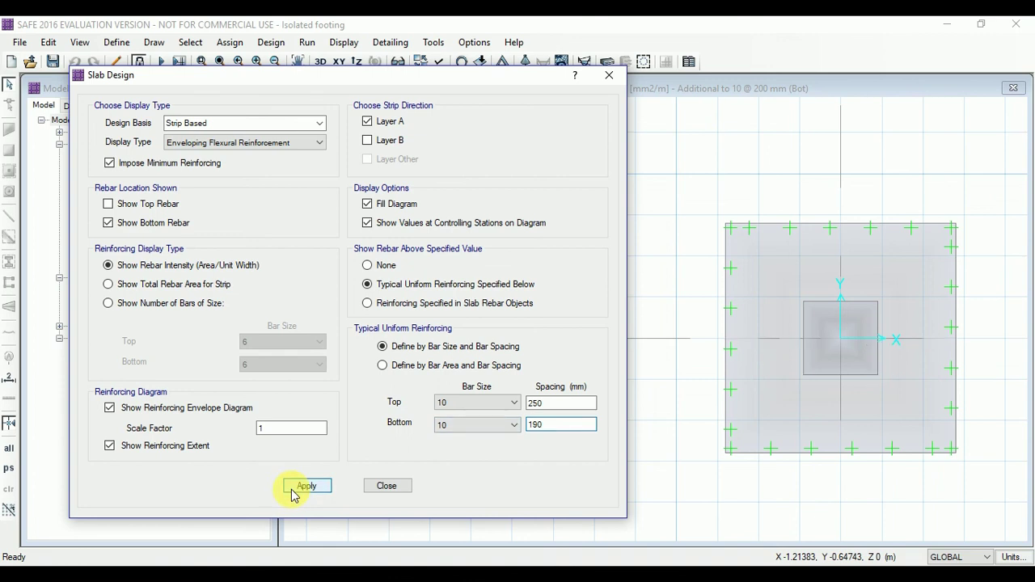
mouse_move(885, 389)
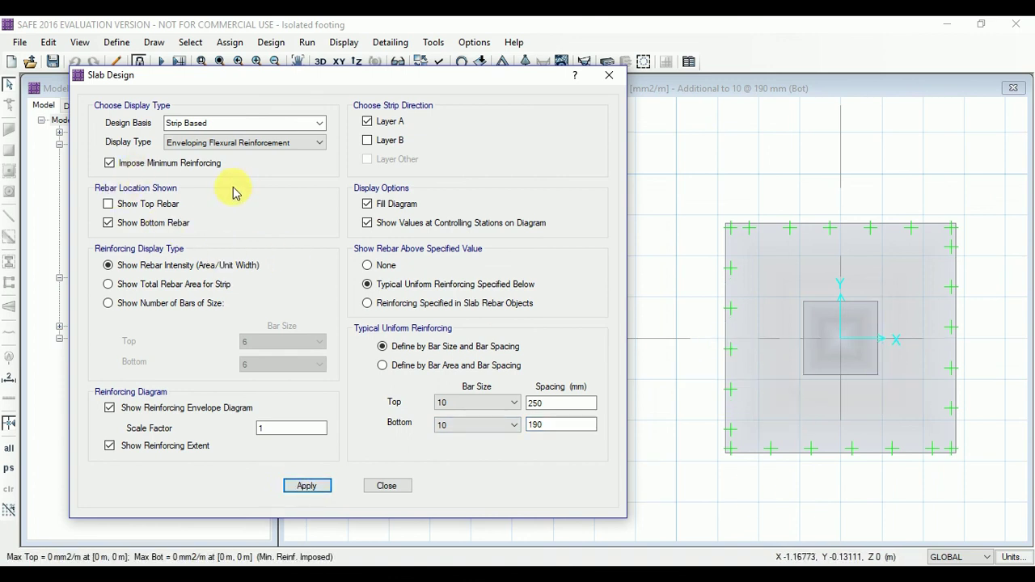
mouse_move(879, 434)
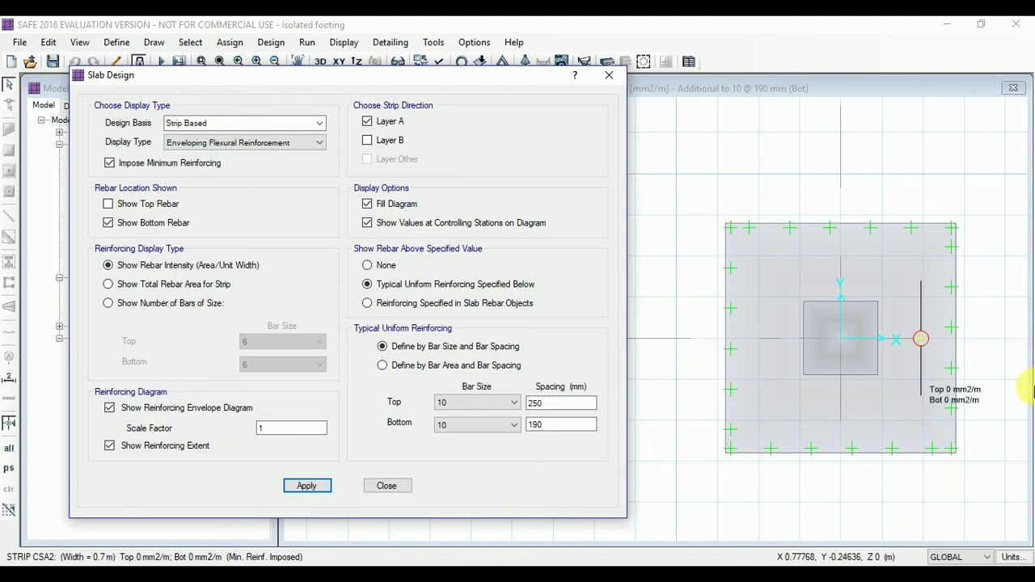
Step: Reapply the Layer A display with minimum reinforcing imposed and close the slab design settings
left_click(110, 164)
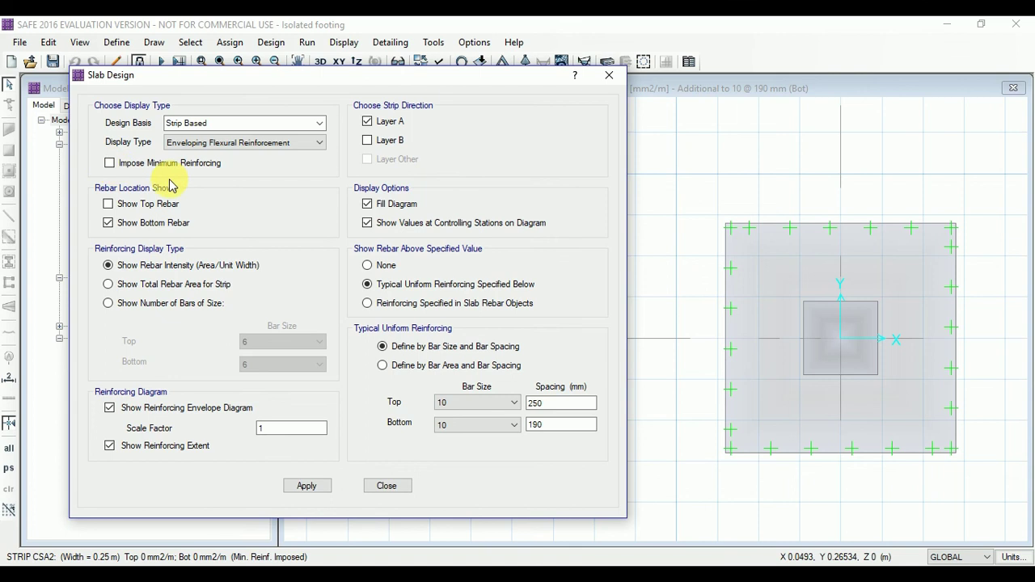
left_click(110, 164)
left_click(314, 486)
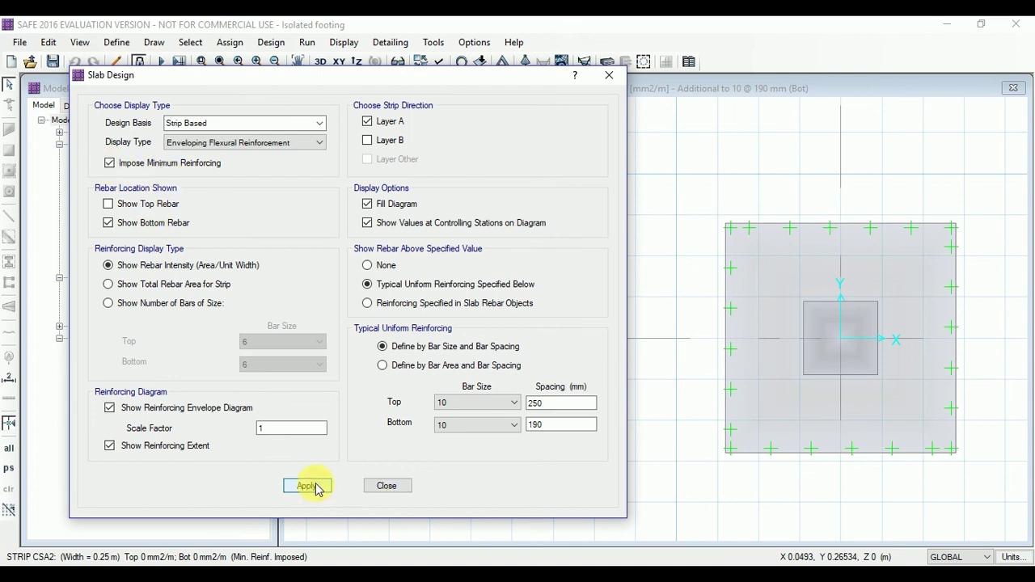
left_click(386, 487)
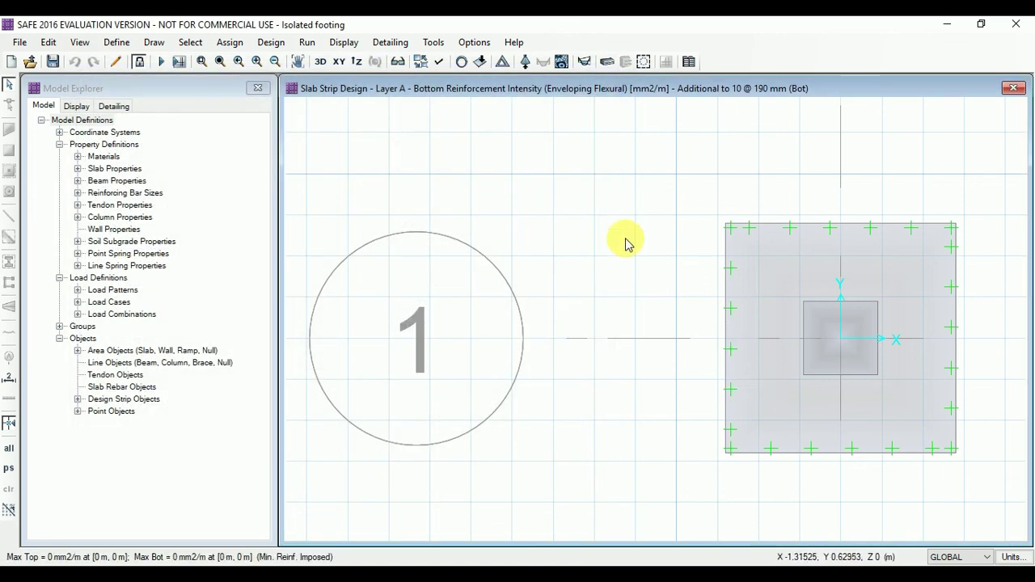